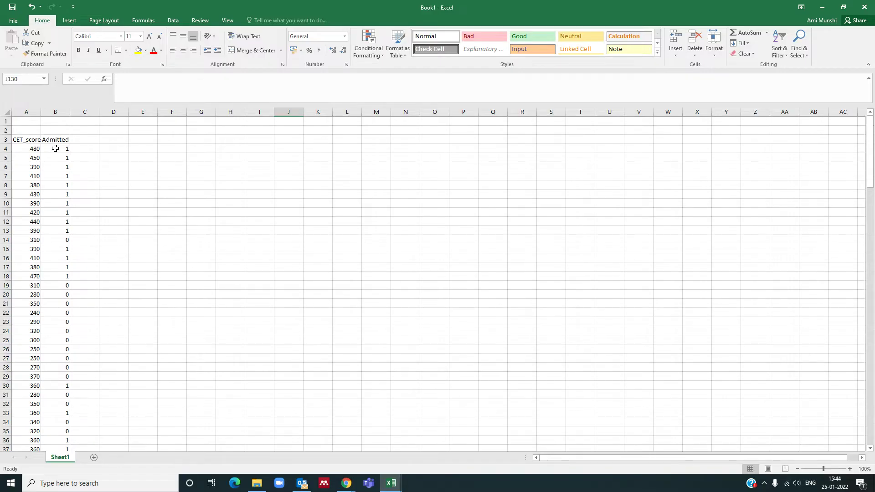
Step: Open the Data Analysis tools and choose Regression from the Analysis Tools list
{"action": "left_click", "coordinate": [55, 149]}
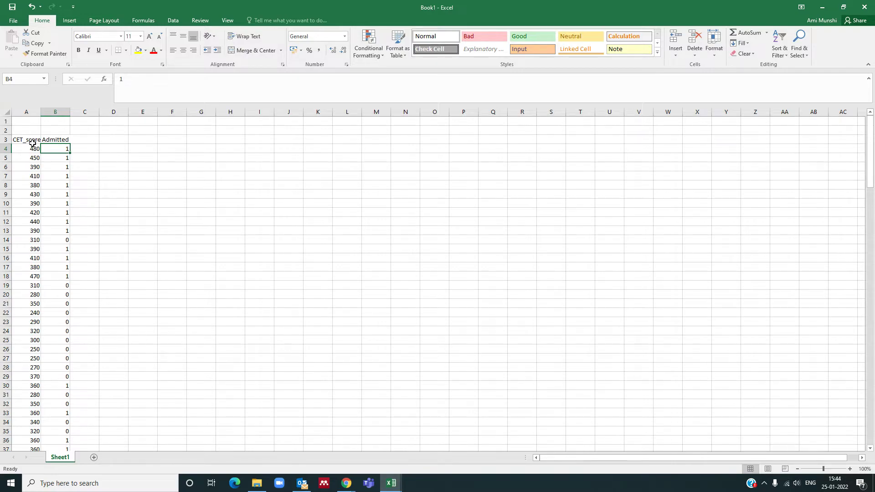
{"action": "left_click", "coordinate": [173, 20]}
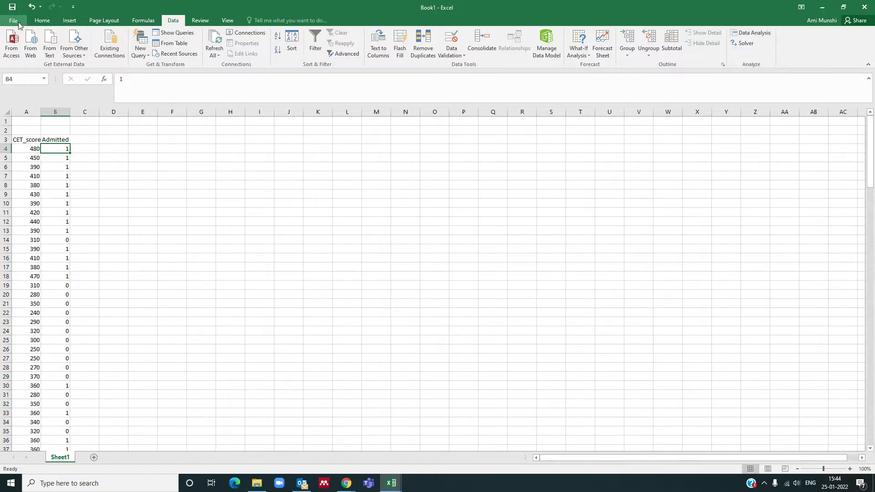
{"action": "left_click", "coordinate": [757, 36]}
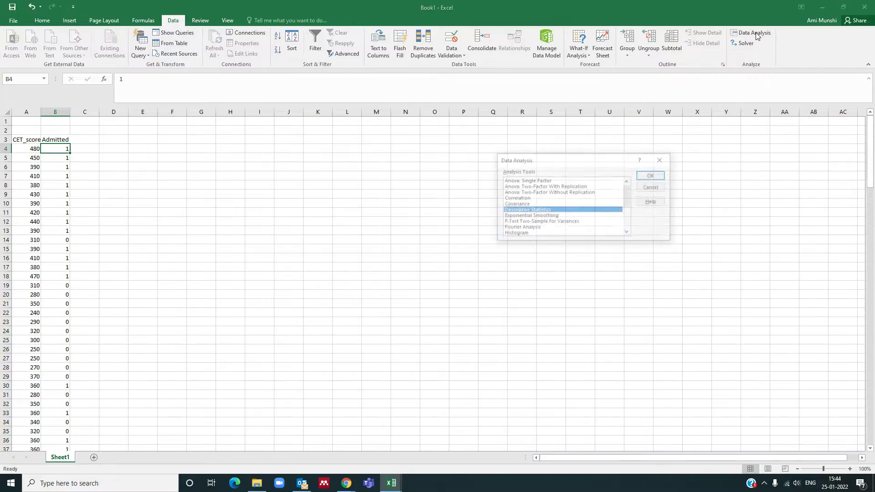
{"action": "left_click_drag", "start_coordinate": [629, 196], "coordinate": [628, 212]}
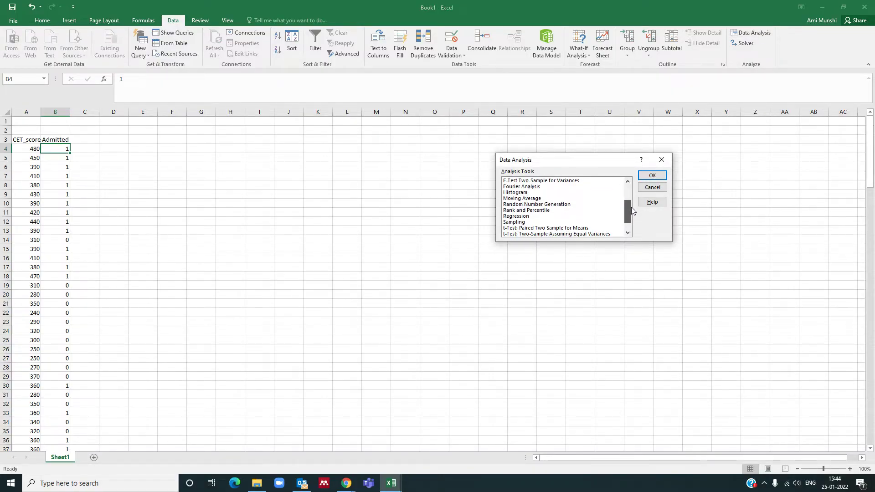
{"action": "left_click", "coordinate": [517, 217]}
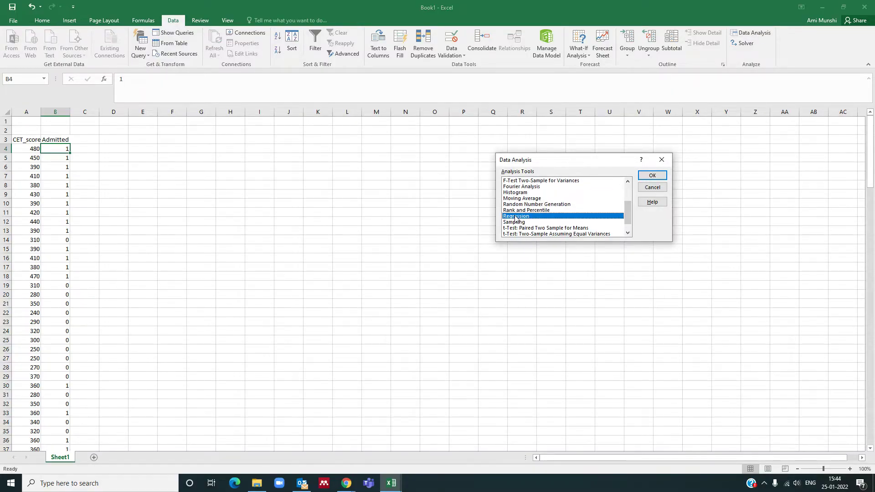
Step: Regress Admitted (B4:B163) on CET_score (A4:A163), with the output on a new worksheet
{"action": "left_click", "coordinate": [651, 177]}
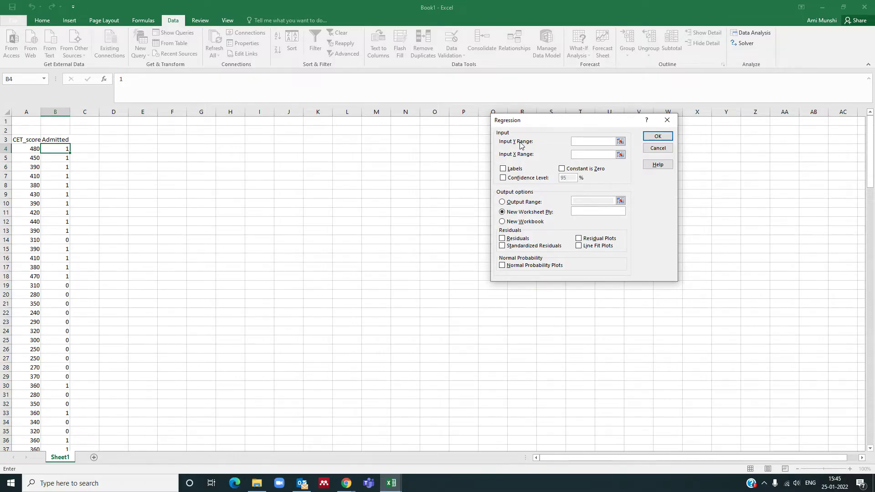
{"action": "left_click", "coordinate": [54, 147]}
{"action": "left_click_drag", "start_coordinate": [54, 147], "coordinate": [65, 433]}
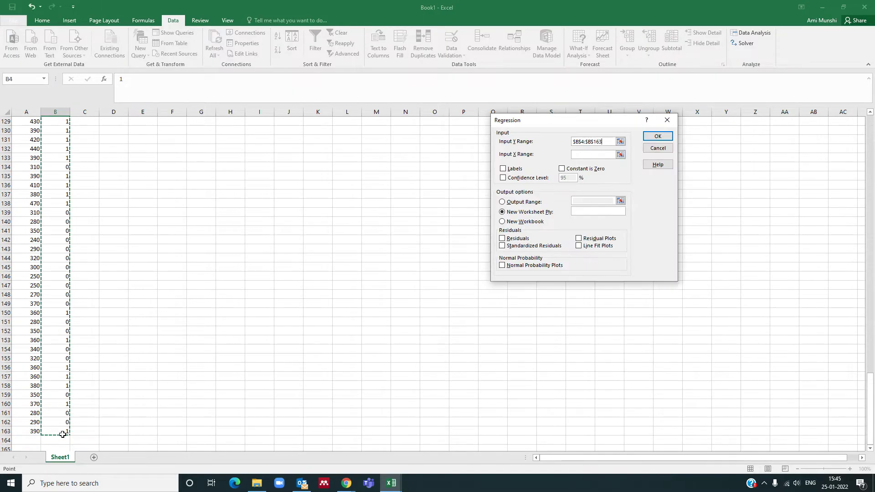
{"action": "left_click", "coordinate": [615, 155]}
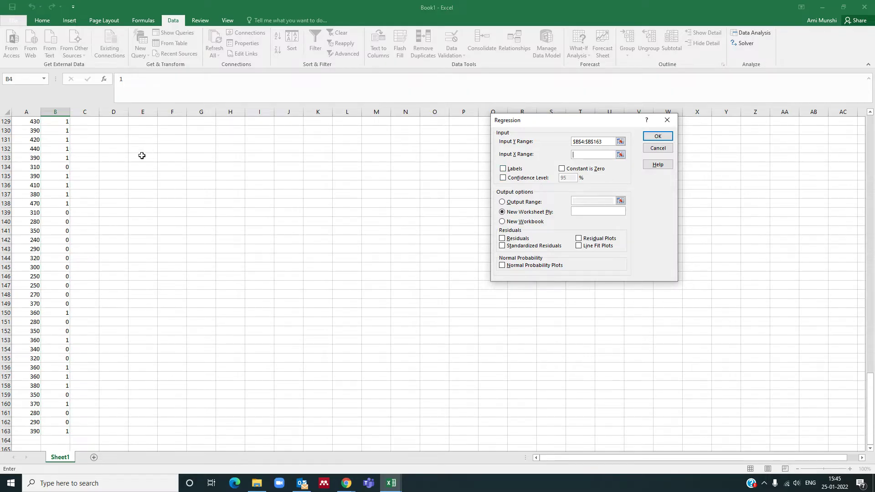
{"action": "left_click_drag", "start_coordinate": [872, 407], "coordinate": [873, 142]}
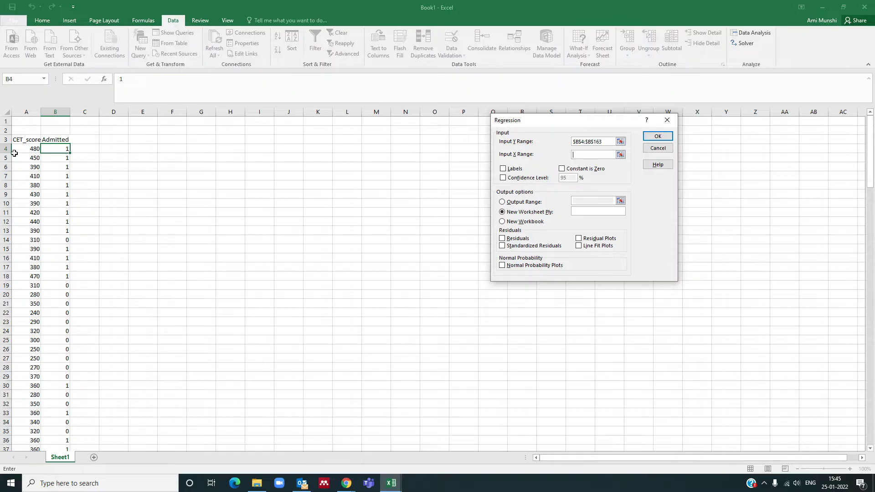
{"action": "left_click_drag", "start_coordinate": [19, 147], "coordinate": [20, 436]}
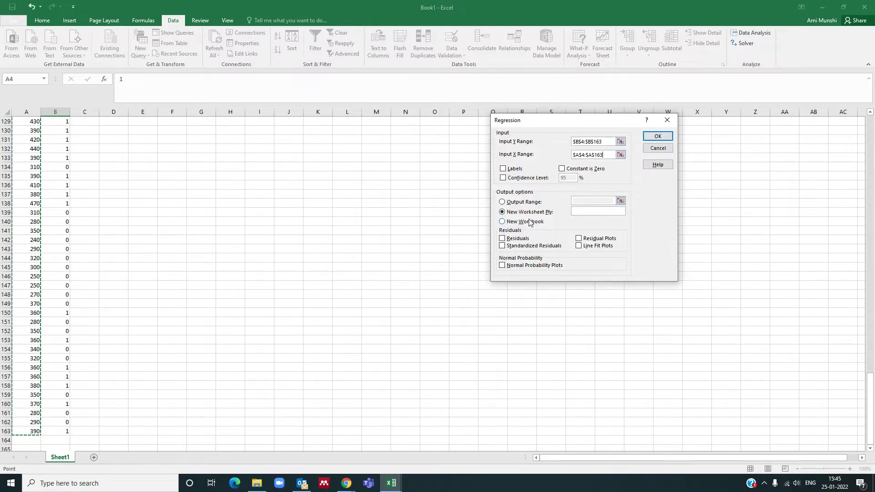
{"action": "left_click", "coordinate": [657, 137]}
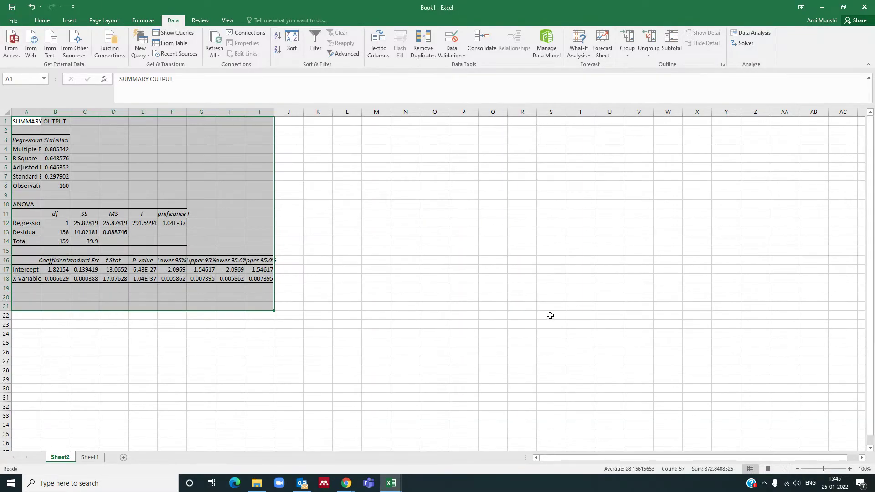
Step: Copy the Intercept and X Variable 1 coefficients from the Sheet2 summary output
{"action": "left_click", "coordinate": [67, 344]}
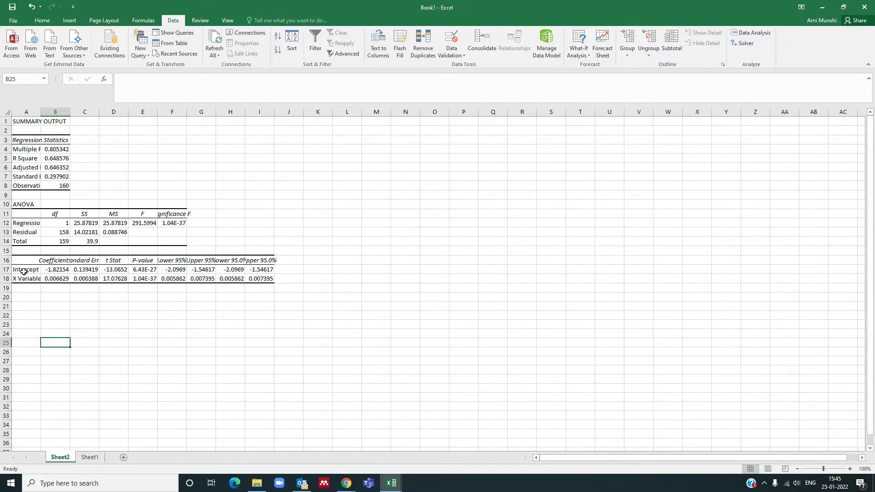
{"action": "left_click_drag", "start_coordinate": [24, 271], "coordinate": [50, 278]}
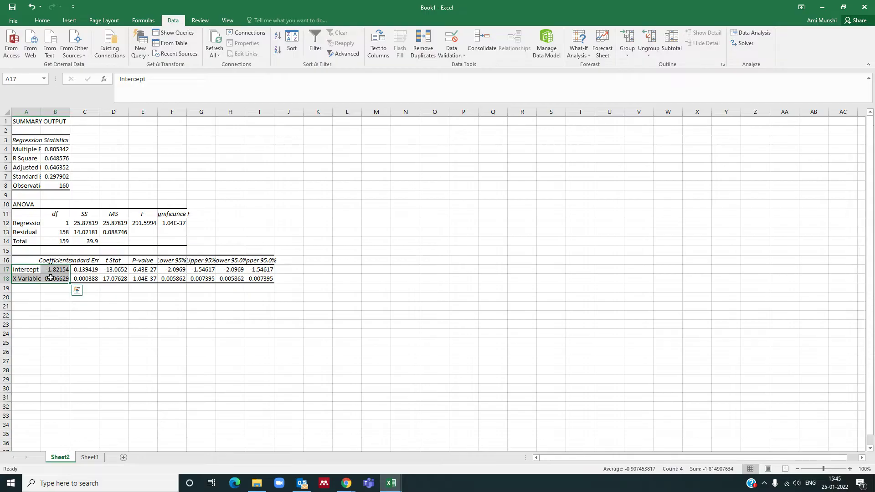
{"action": "key", "text": "ctrl+c"}
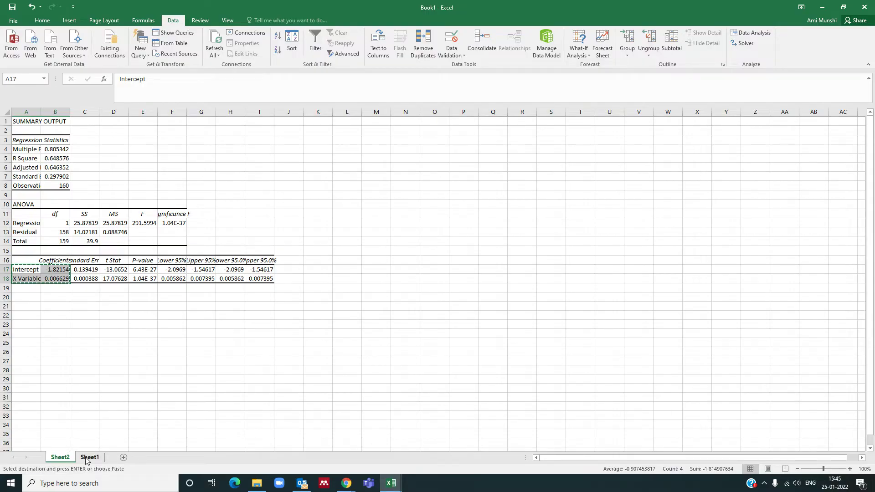
Step: Paste the coefficients transposed into A1 on Sheet1, side by side above the data
{"action": "left_click", "coordinate": [89, 457]}
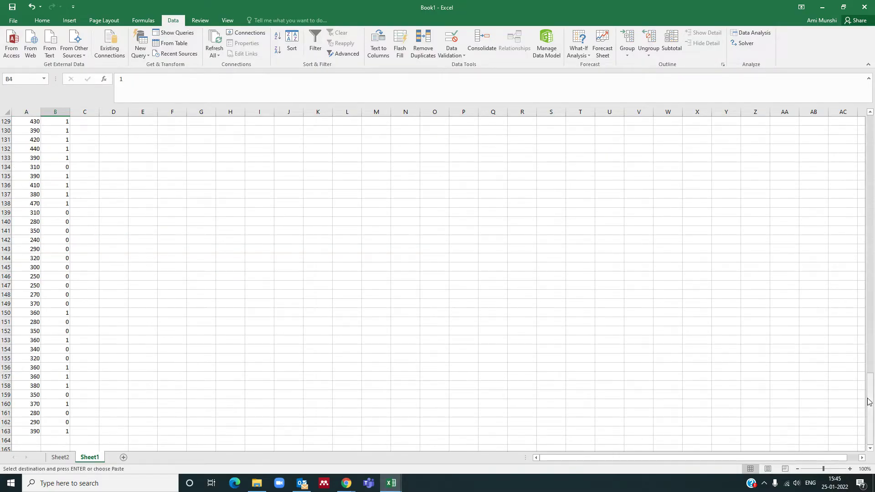
{"action": "left_click_drag", "start_coordinate": [871, 401], "coordinate": [871, 116]}
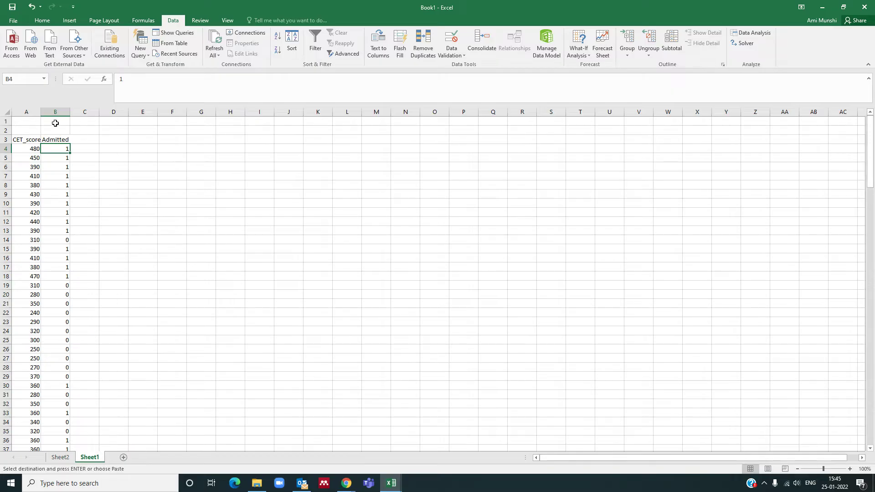
{"action": "left_click", "coordinate": [15, 122]}
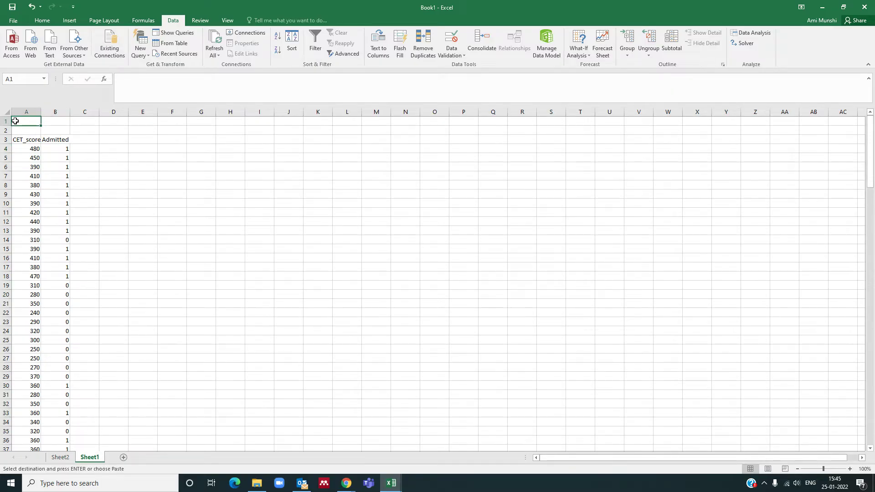
{"action": "right_click", "coordinate": [15, 122]}
{"action": "left_click", "coordinate": [62, 161]}
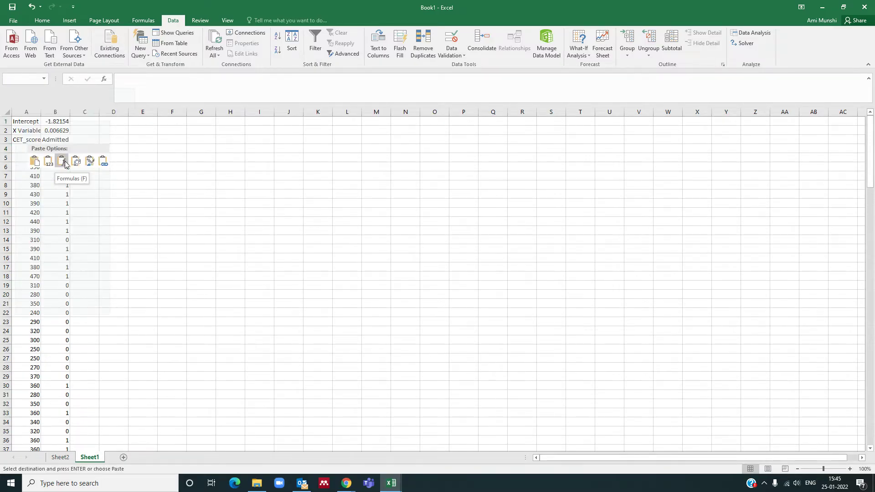
{"action": "left_click", "coordinate": [132, 257]}
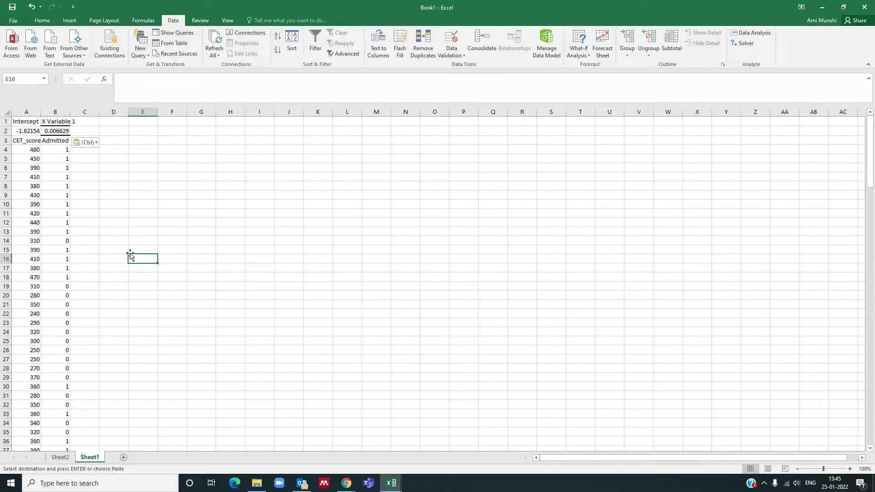
{"action": "left_click", "coordinate": [26, 131]}
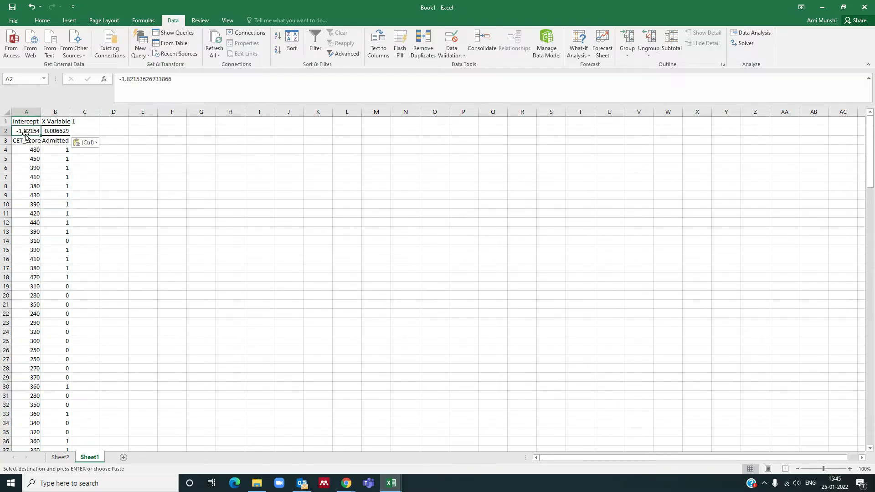
{"action": "left_click", "coordinate": [850, 469]}
Step: Wrap the row 3 header text and enter 'Linear regression score (y)' in C3
{"action": "left_click", "coordinate": [850, 469]}
{"action": "left_click", "coordinate": [850, 469]}
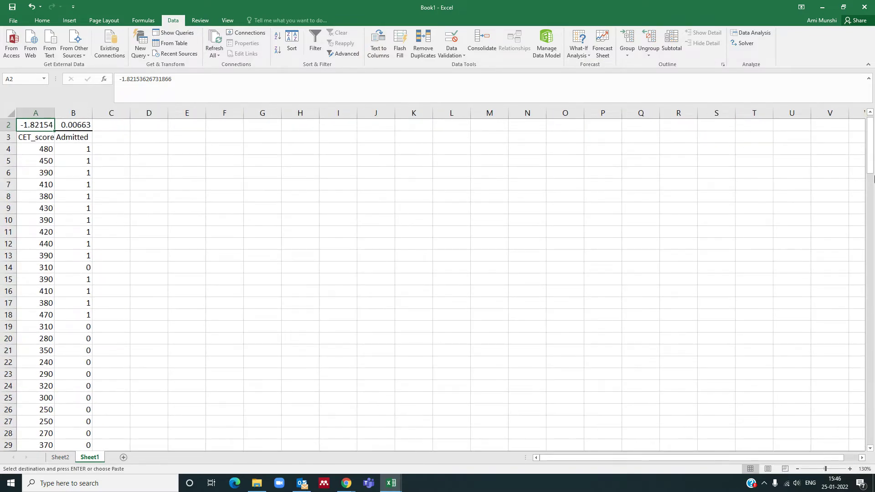
{"action": "left_click_drag", "start_coordinate": [867, 152], "coordinate": [867, 140]}
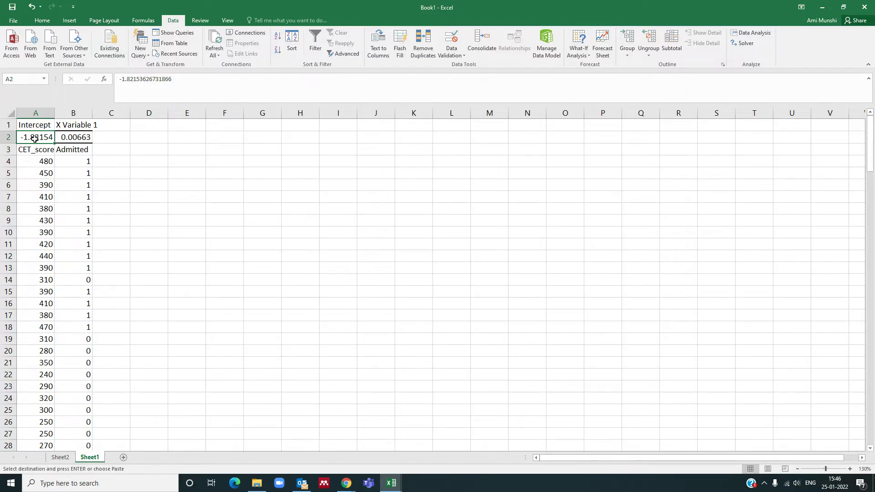
{"action": "left_click", "coordinate": [79, 136]}
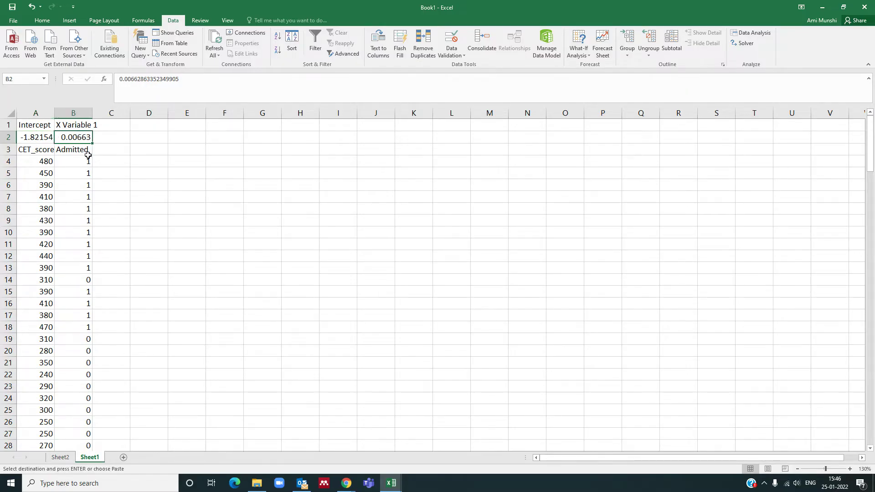
{"action": "left_click", "coordinate": [7, 149]}
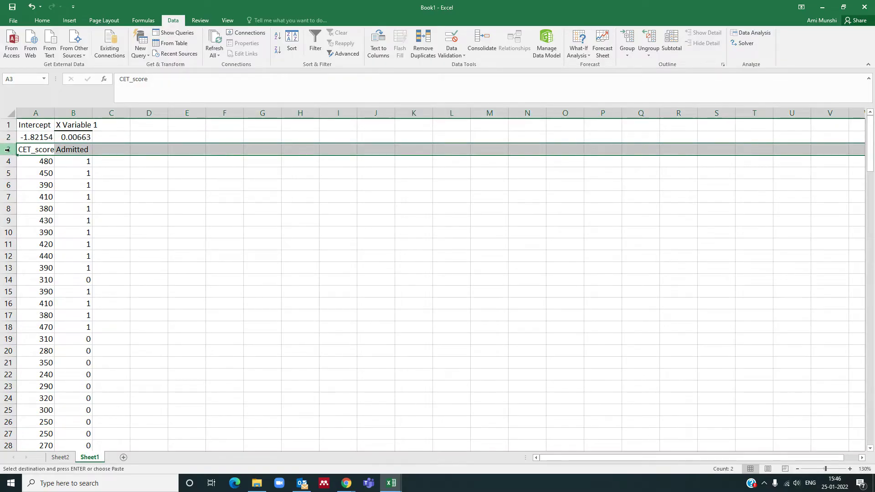
{"action": "left_click", "coordinate": [49, 21]}
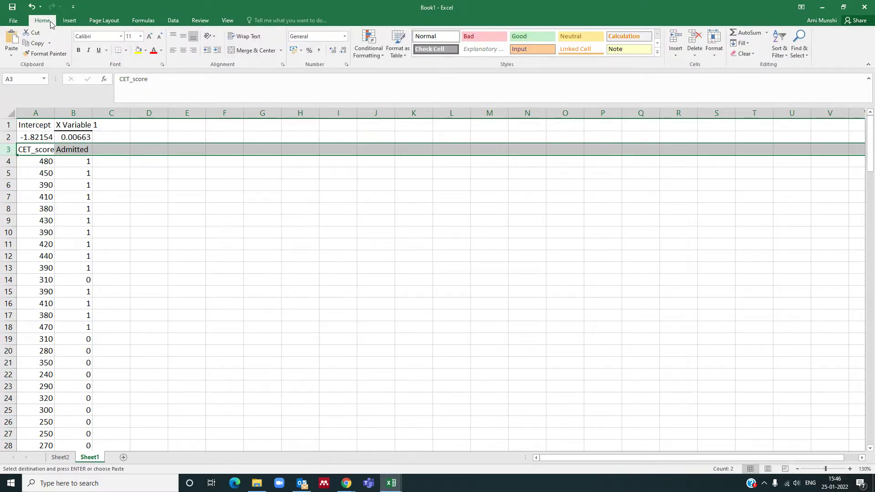
{"action": "left_click", "coordinate": [244, 36]}
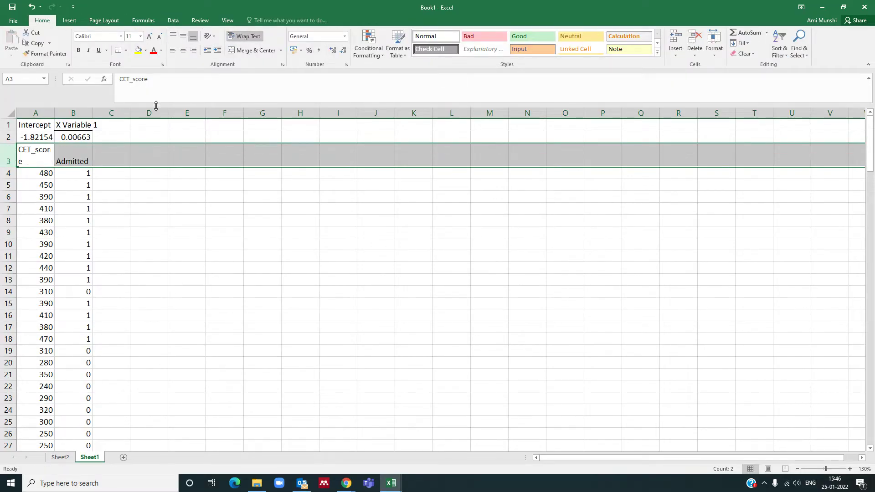
{"action": "left_click", "coordinate": [109, 157]}
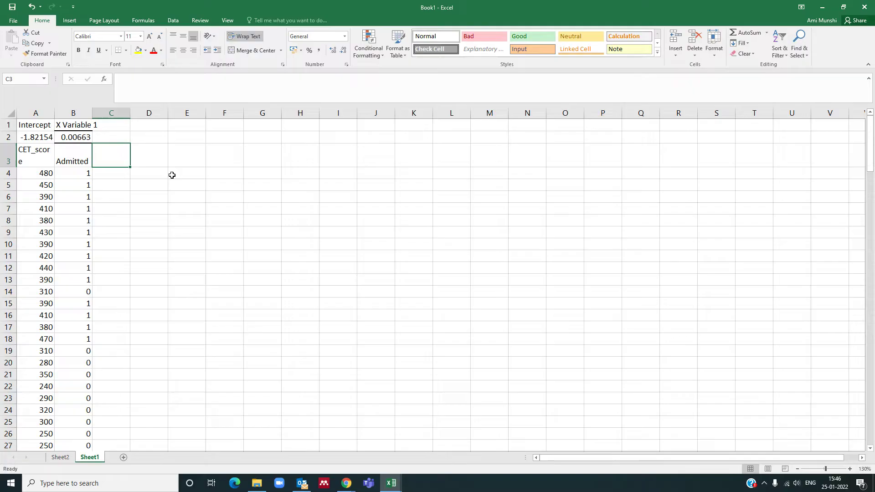
{"action": "type", "text": "Linear"}
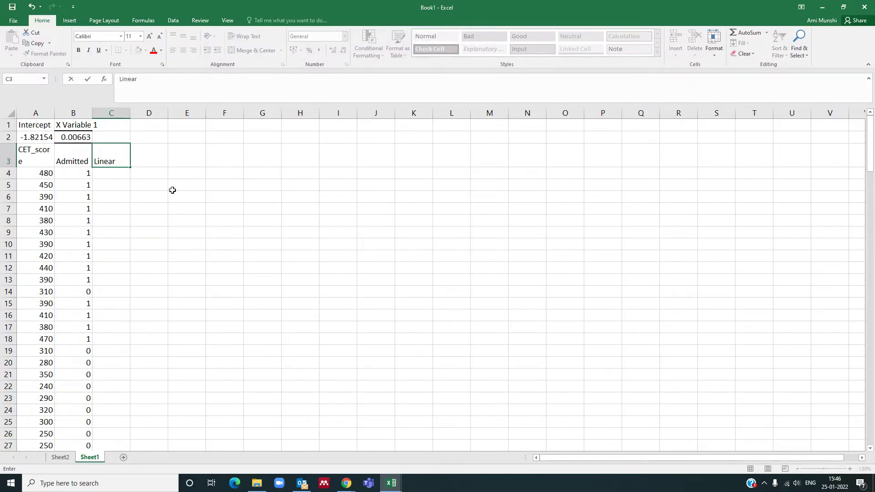
{"action": "type", "text": " regression sc"}
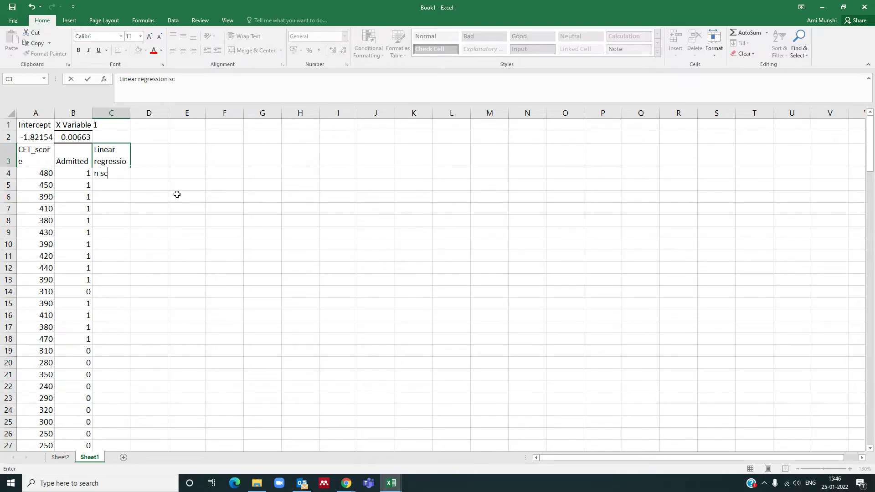
{"action": "type", "text": "ore (y)"}
Step: Enter =A2+B2*A4 in C4 to compute the first linear score, 1.36021
{"action": "left_click", "coordinate": [123, 228]}
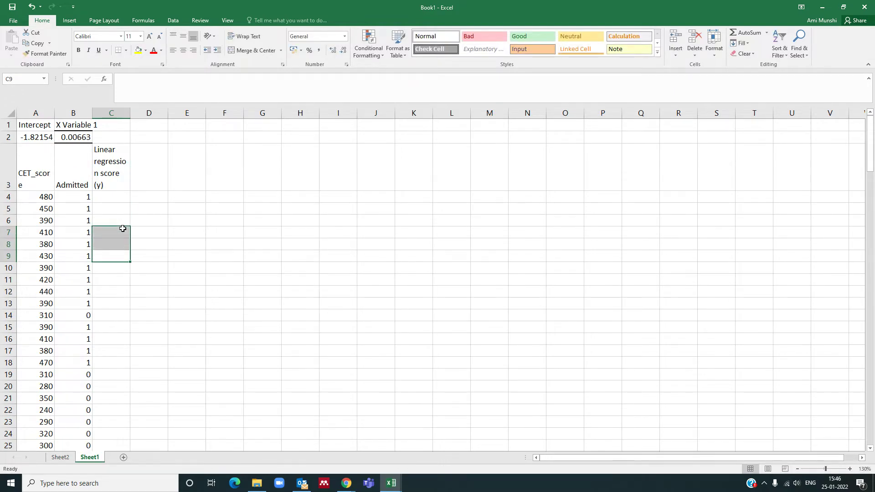
{"action": "left_click", "coordinate": [127, 197]}
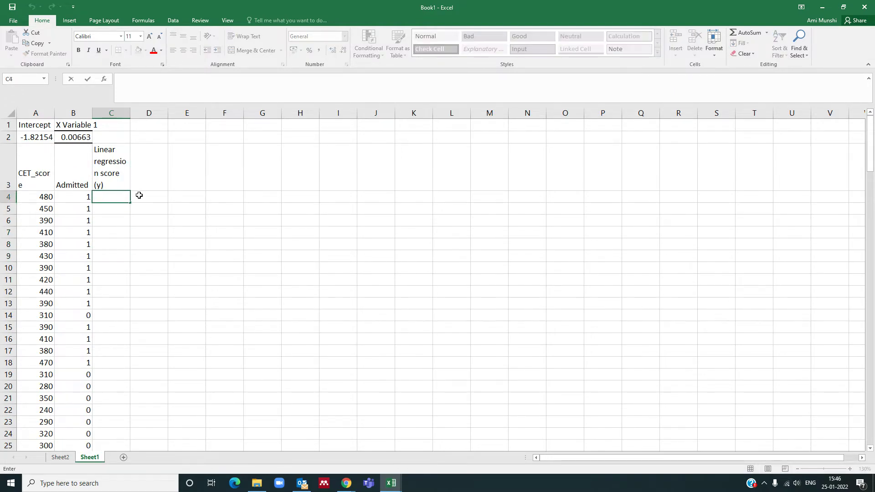
{"action": "type", "text": "="}
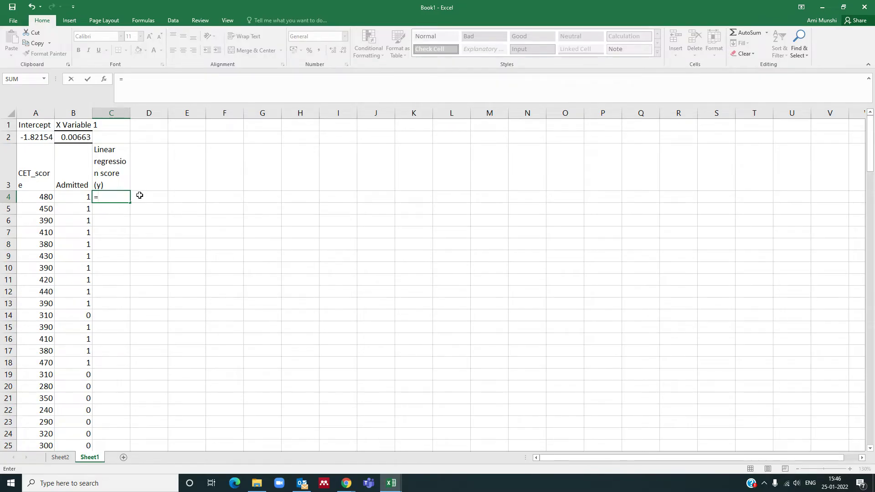
{"action": "left_click", "coordinate": [40, 138]}
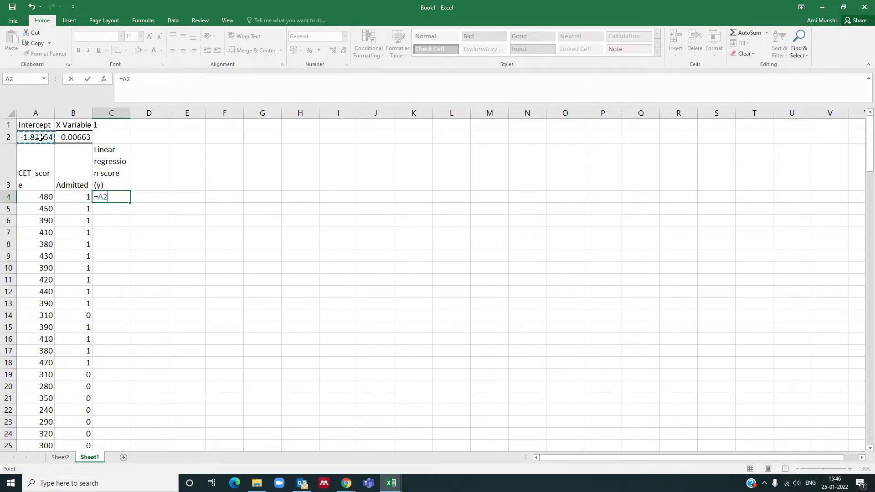
{"action": "type", "text": "+"}
{"action": "left_click", "coordinate": [71, 136]}
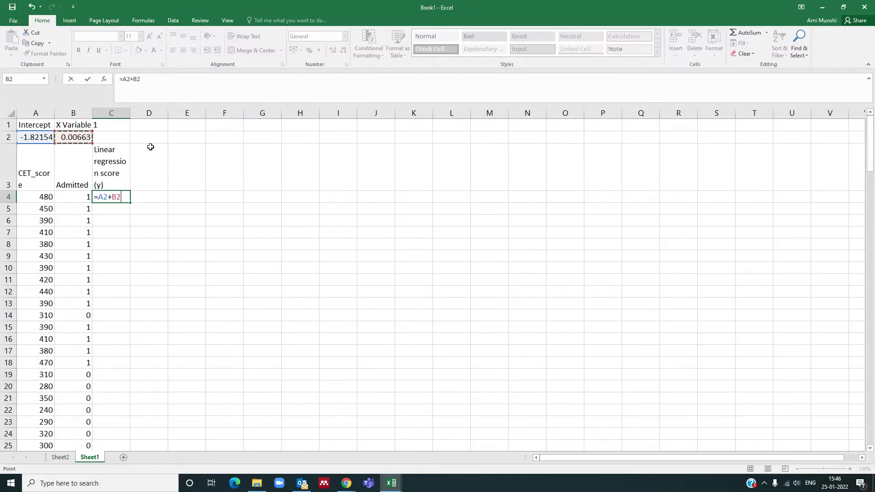
{"action": "type", "text": "*"}
{"action": "left_click", "coordinate": [37, 195]}
{"action": "key", "text": "Return"}
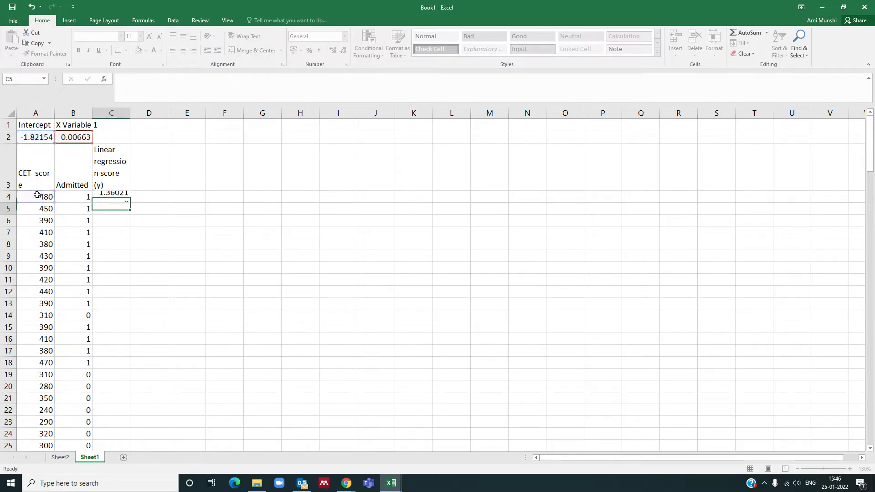
Step: Rename the A3 header to 'CET_score (x)'
{"action": "double_click", "coordinate": [37, 181]}
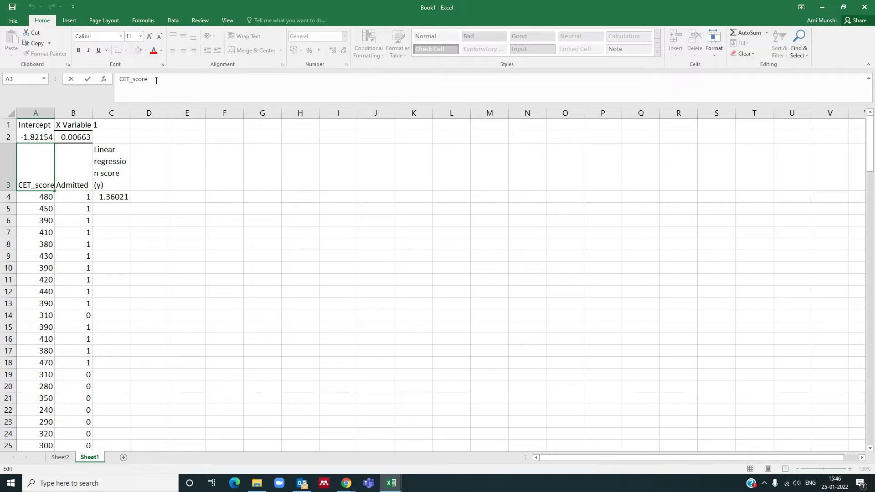
{"action": "type", "text": "(x)"}
{"action": "key", "text": "Return"}
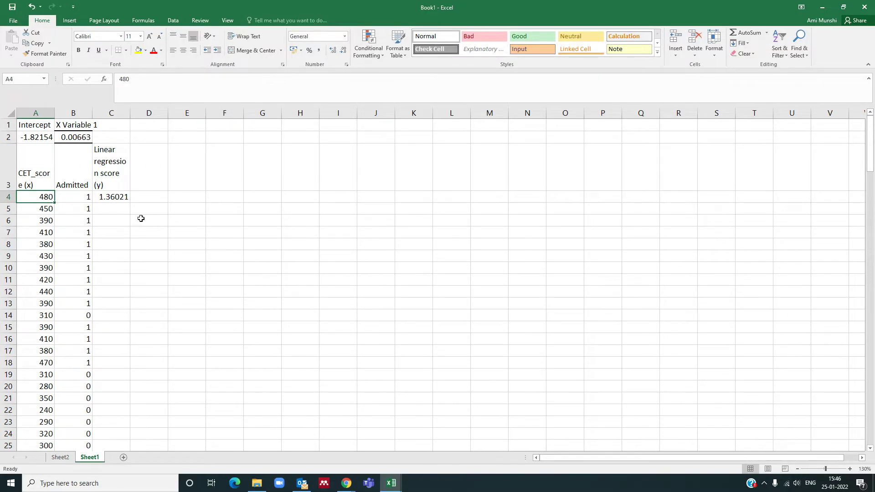
{"action": "left_click", "coordinate": [110, 196]}
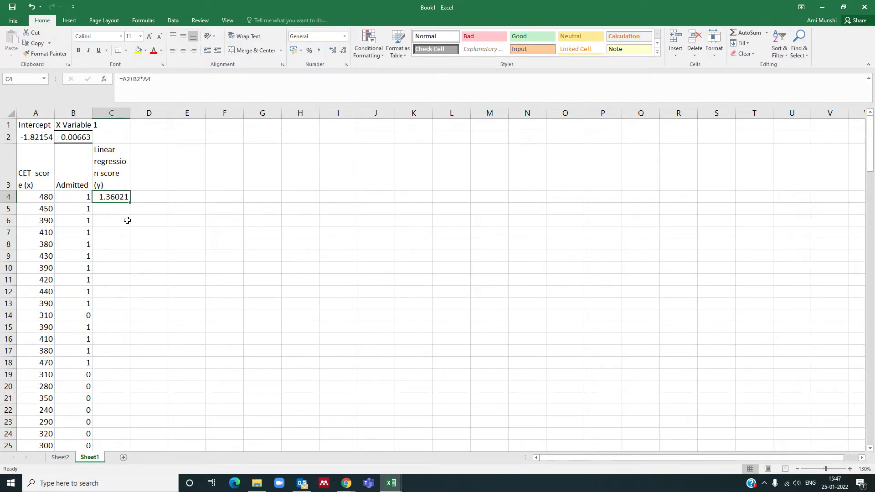
Step: Change C4's formula to =$A$2+$B$2*A4 so the intercept and slope stay fixed
{"action": "left_click", "coordinate": [124, 79]}
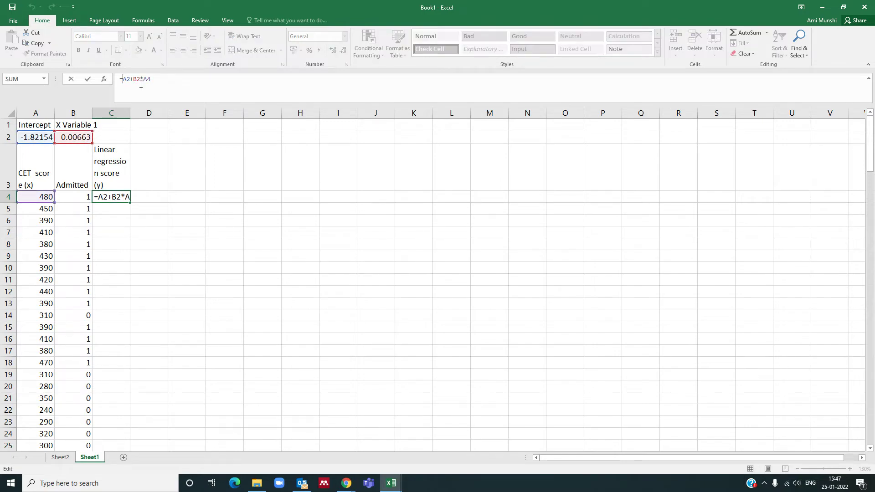
{"action": "type", "text": "$"}
{"action": "left_click", "coordinate": [132, 79]}
{"action": "type", "text": "$"}
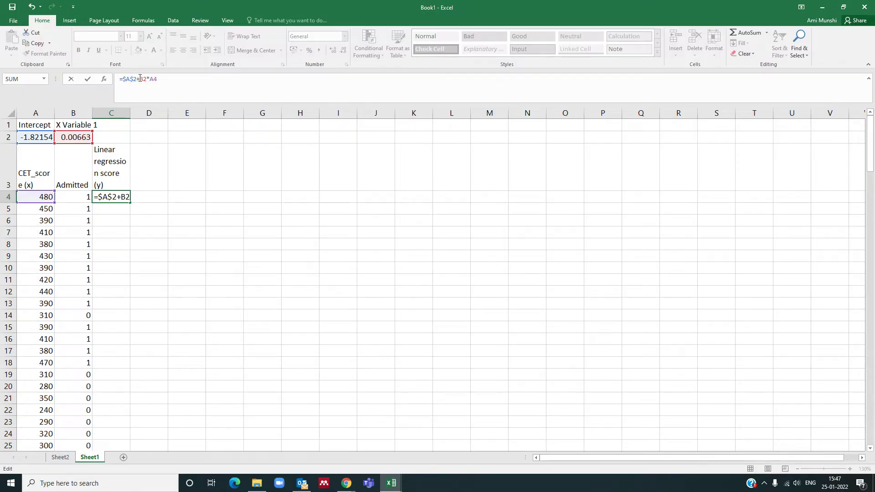
{"action": "left_click", "coordinate": [140, 79]}
{"action": "type", "text": "$"}
{"action": "key", "text": "Right"}
{"action": "type", "text": "$"}
{"action": "key", "text": "Return"}
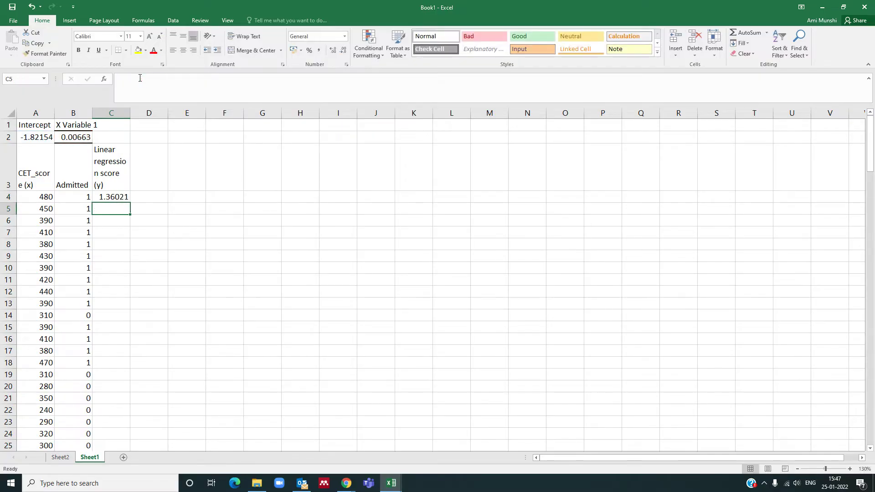
{"action": "left_click", "coordinate": [119, 197]}
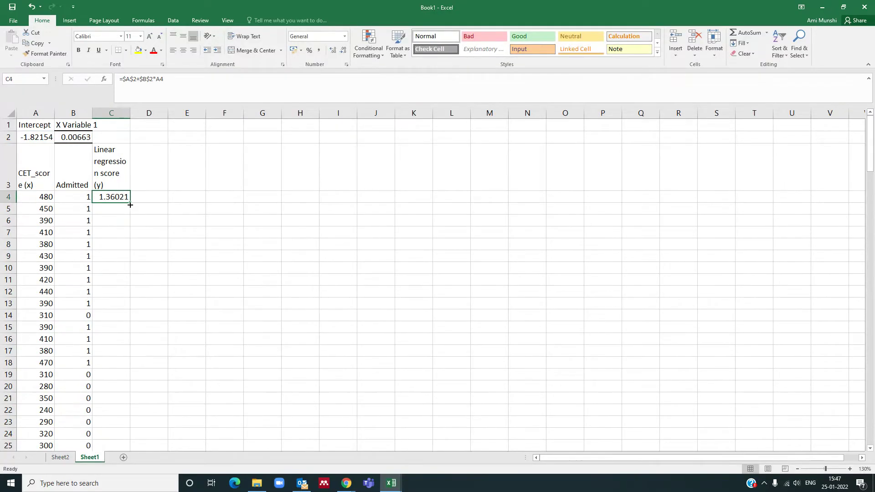
Step: Fill the score formula down to C163 and widen column C to show full decimals
{"action": "left_click_drag", "start_coordinate": [130, 203], "coordinate": [123, 425]}
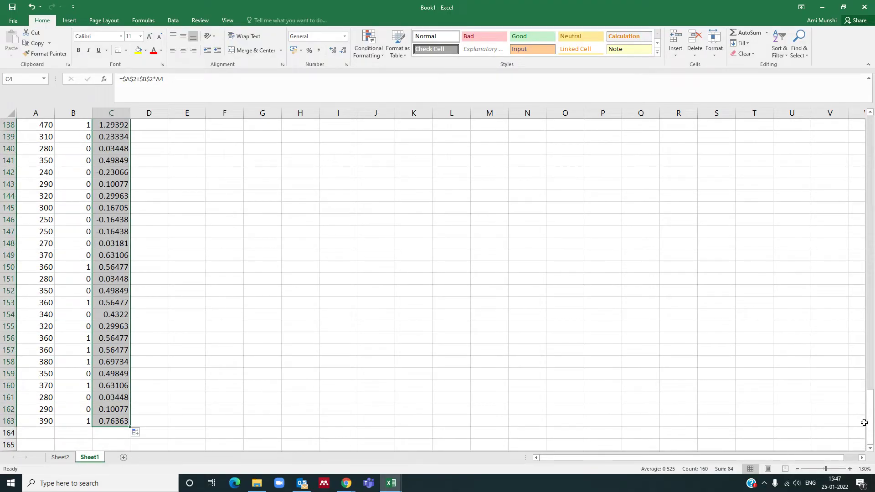
{"action": "left_click_drag", "start_coordinate": [870, 417], "coordinate": [873, 105]}
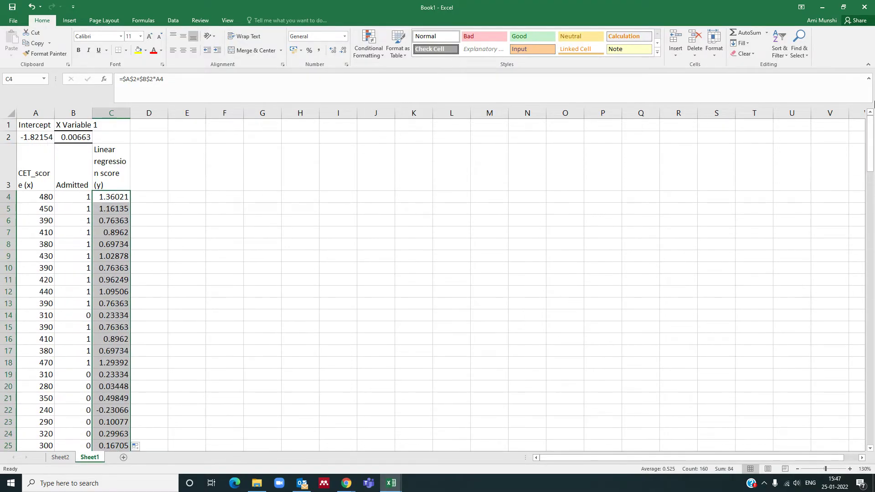
{"action": "left_click_drag", "start_coordinate": [130, 113], "coordinate": [147, 113]}
{"action": "left_click", "coordinate": [168, 172]}
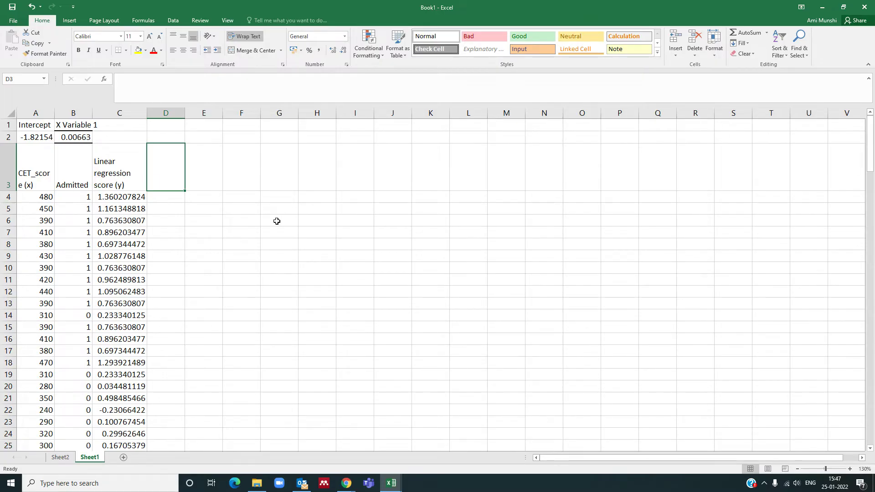
Step: Enter the header 'probability(P)' in D3
{"action": "mouse_move", "coordinate": [348, 482]}
{"action": "type", "text": "probabi"}
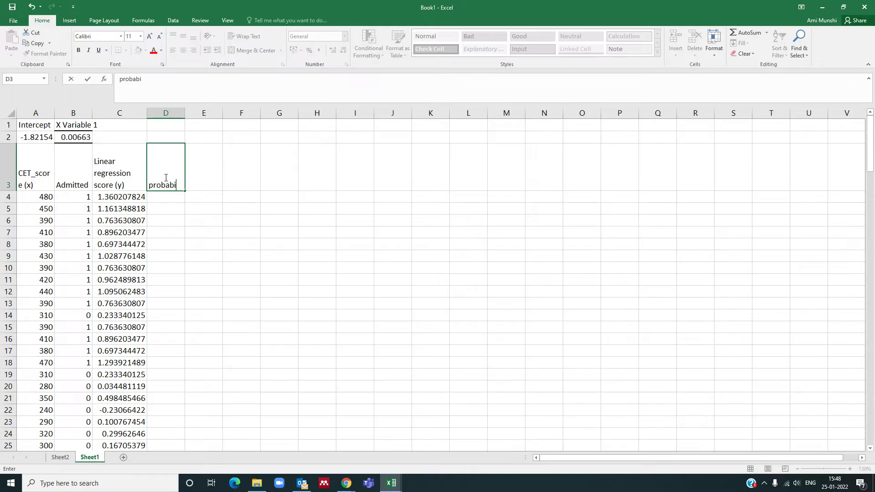
{"action": "type", "text": "lity(P"}
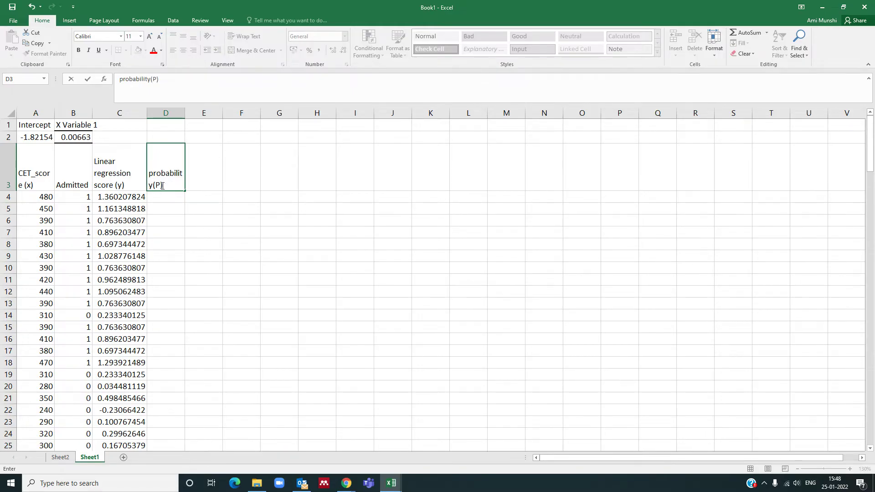
{"action": "key", "text": "Return"}
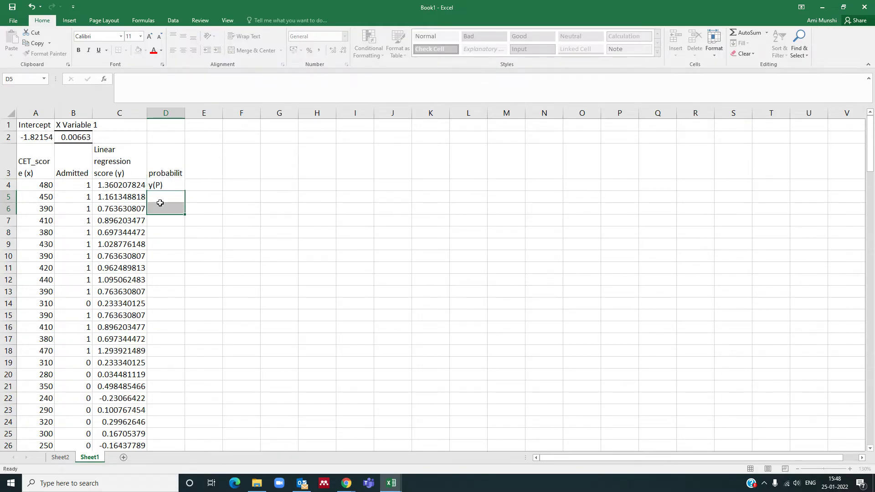
{"action": "double_click", "coordinate": [166, 186]}
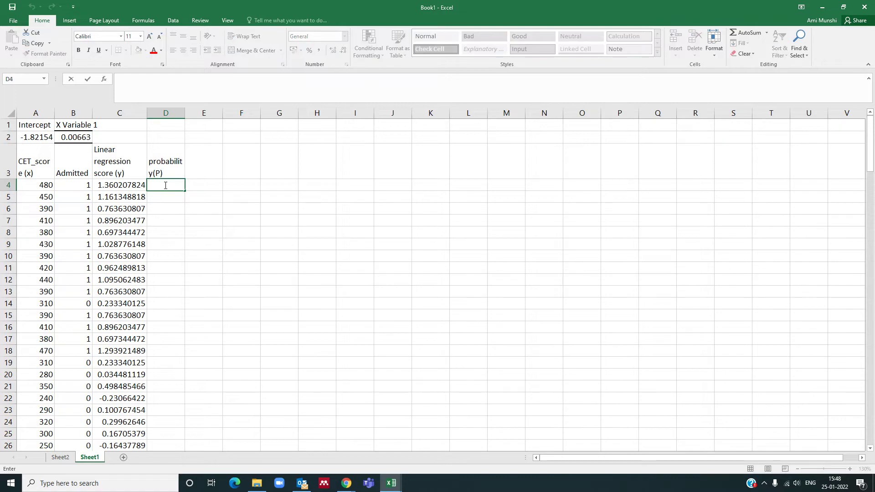
Step: Enter =exp(C4)/(1+exp(C4)) in D4, fixing the missing parenthesis, to get 0.79579
{"action": "type", "text": "=exp("}
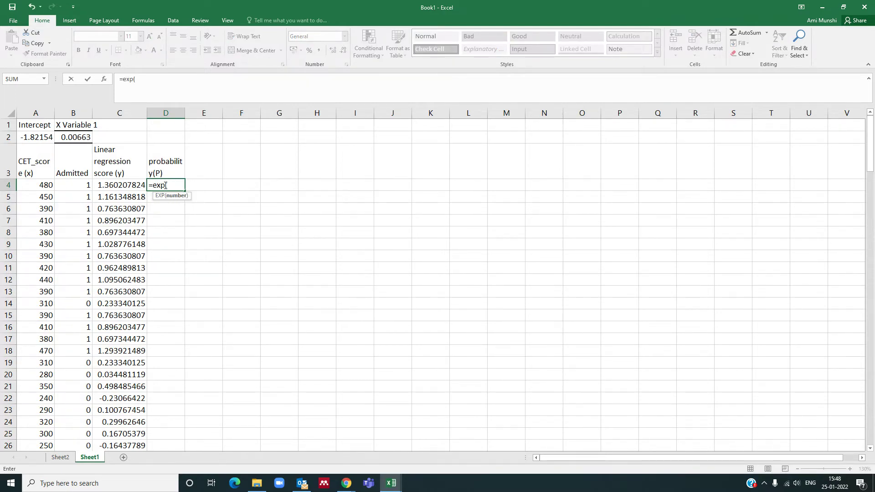
{"action": "left_click", "coordinate": [137, 187]}
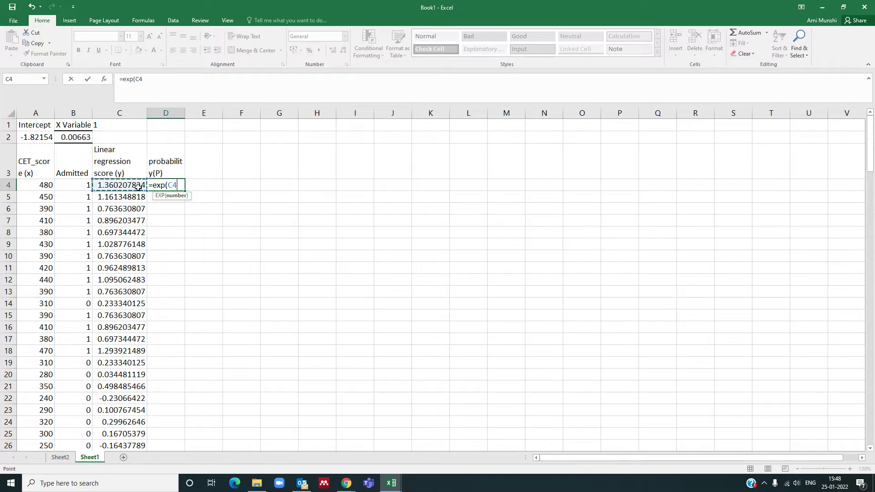
{"action": "type", "text": ")/"}
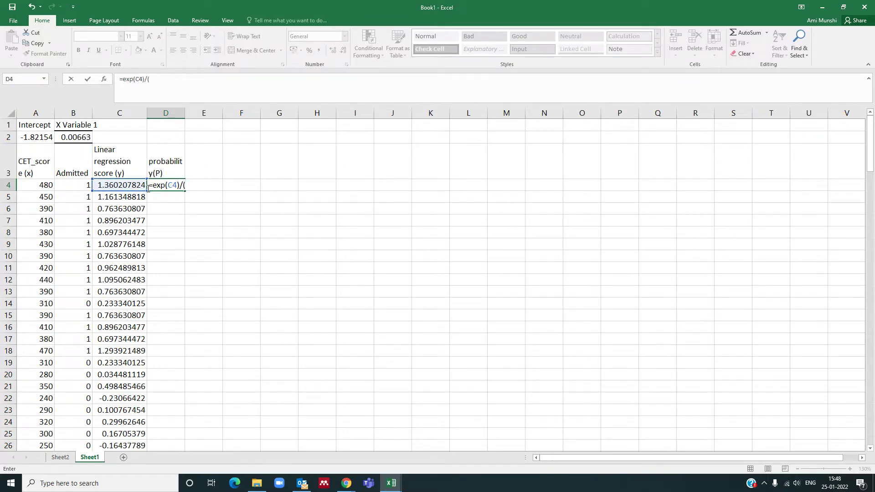
{"action": "type", "text": "(1+exp"}
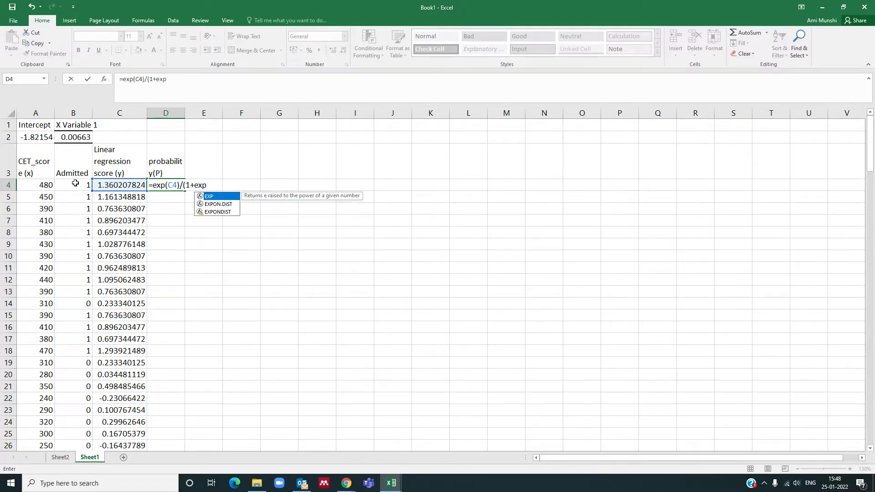
{"action": "key", "text": "Return"}
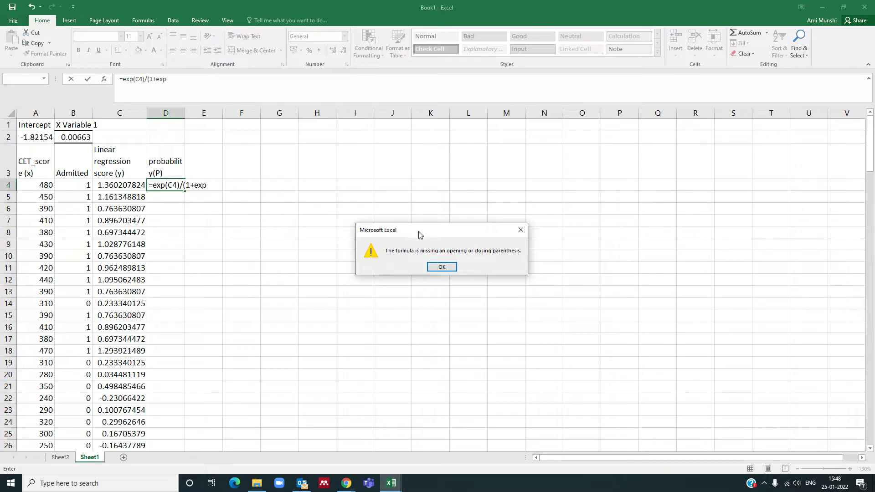
{"action": "left_click", "coordinate": [440, 268]}
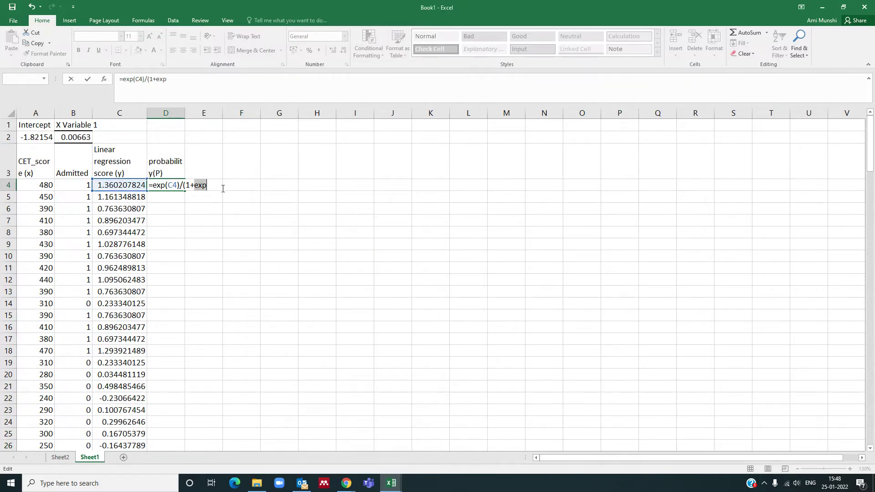
{"action": "type", "text": "("}
{"action": "key", "text": "BackSpace"}
{"action": "type", "text": "exp("}
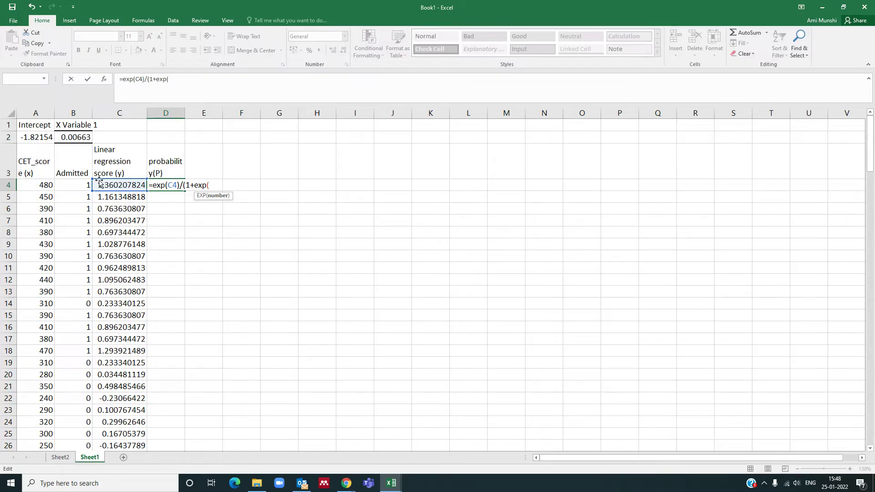
{"action": "left_click", "coordinate": [112, 183]}
{"action": "type", "text": ")"}
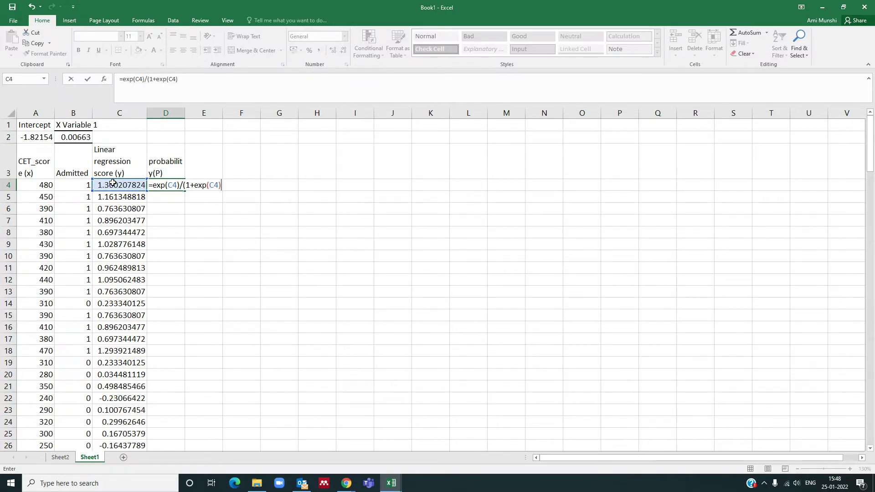
{"action": "type", "text": ")"}
{"action": "key", "text": "Return"}
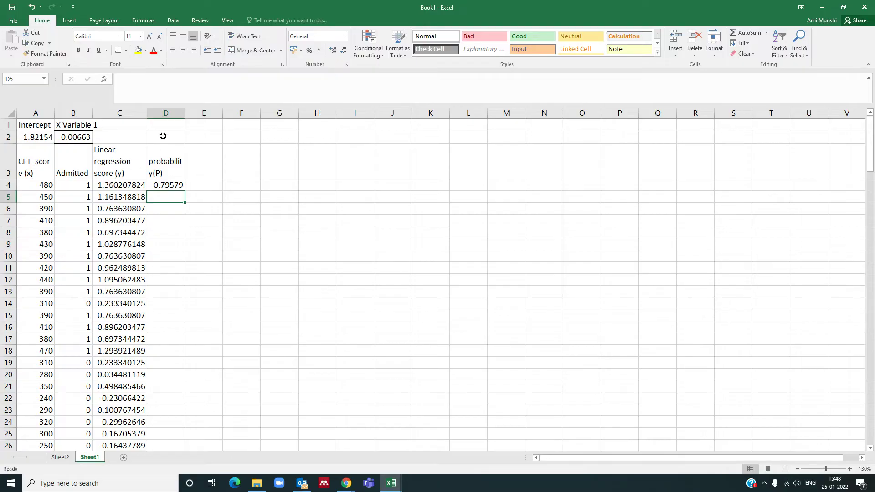
Step: Widen column D and tidy the D3 heading to read 'probability (P)'
{"action": "left_click_drag", "start_coordinate": [185, 113], "coordinate": [197, 113]}
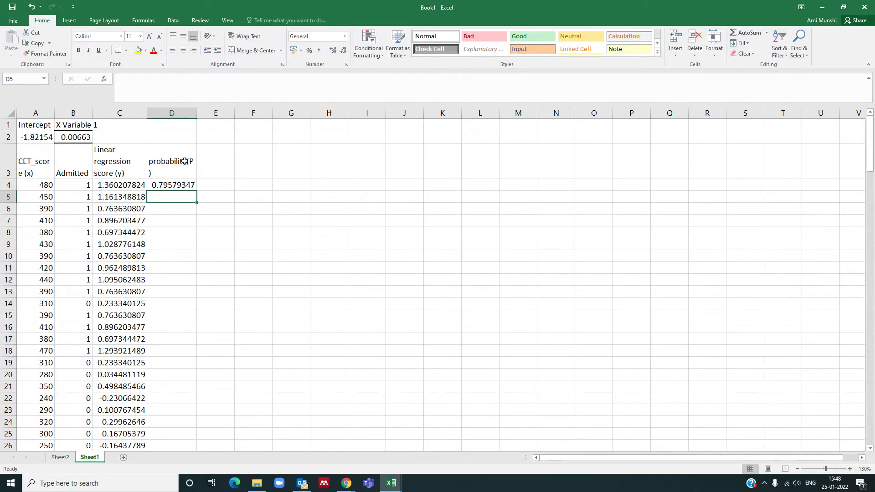
{"action": "double_click", "coordinate": [188, 161]}
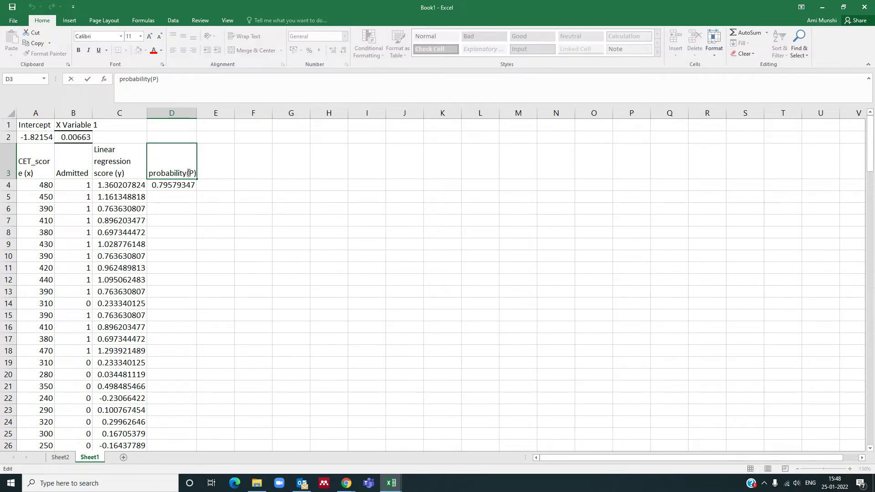
{"action": "key", "text": "Return"}
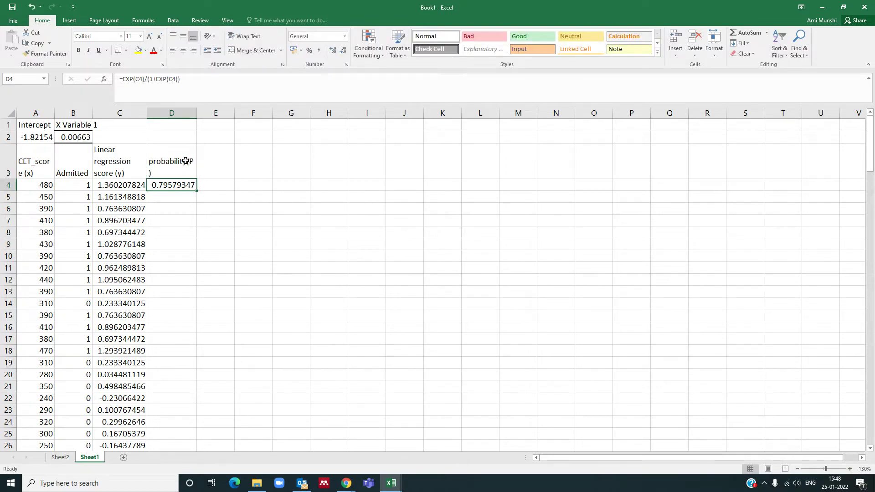
{"action": "double_click", "coordinate": [186, 161]}
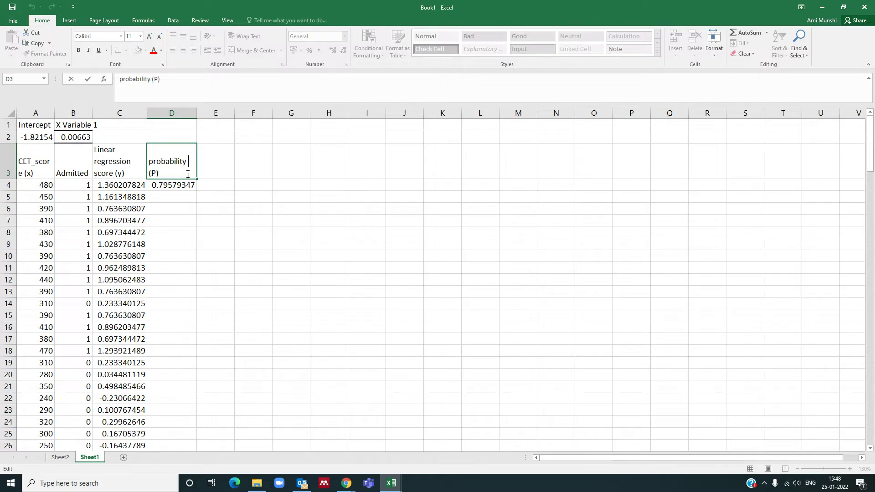
{"action": "key", "text": "Return"}
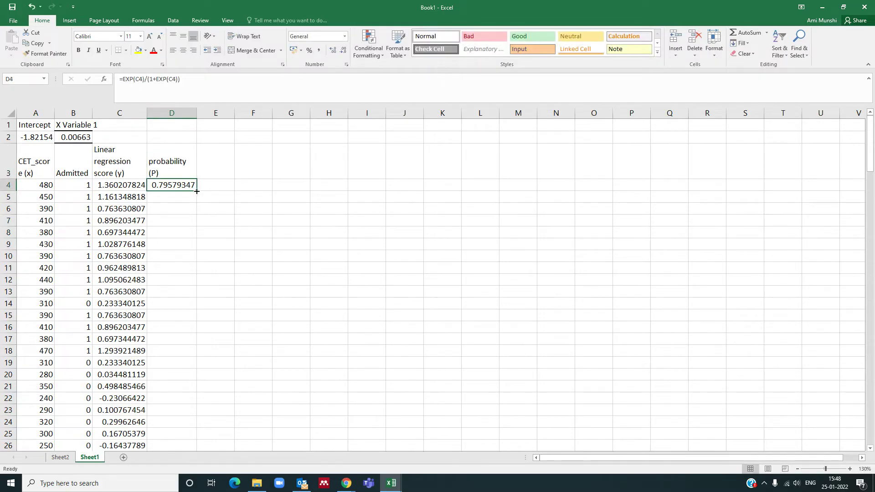
Step: Fill the probability formula down through D163
{"action": "mouse_move", "coordinate": [196, 191]}
{"action": "left_mouse_down"}
{"action": "mouse_move", "coordinate": [174, 361]}
{"action": "mouse_move", "coordinate": [172, 489]}
{"action": "mouse_move", "coordinate": [179, 426]}
{"action": "left_mouse_up"}
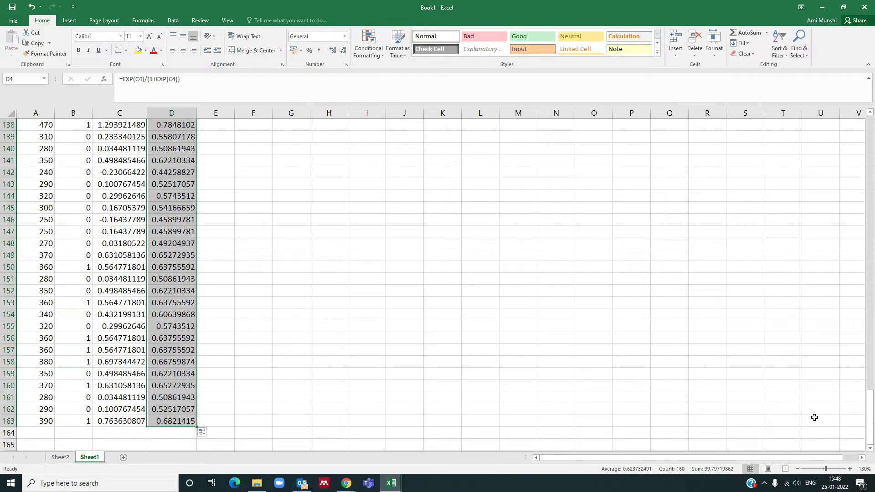
{"action": "left_click_drag", "start_coordinate": [871, 417], "coordinate": [868, 137]}
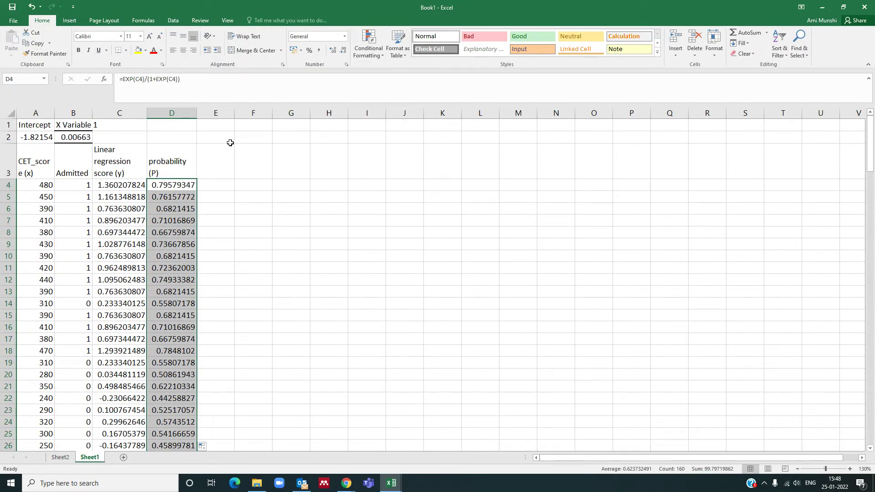
{"action": "left_click", "coordinate": [200, 165]}
{"action": "double_click", "coordinate": [220, 169]}
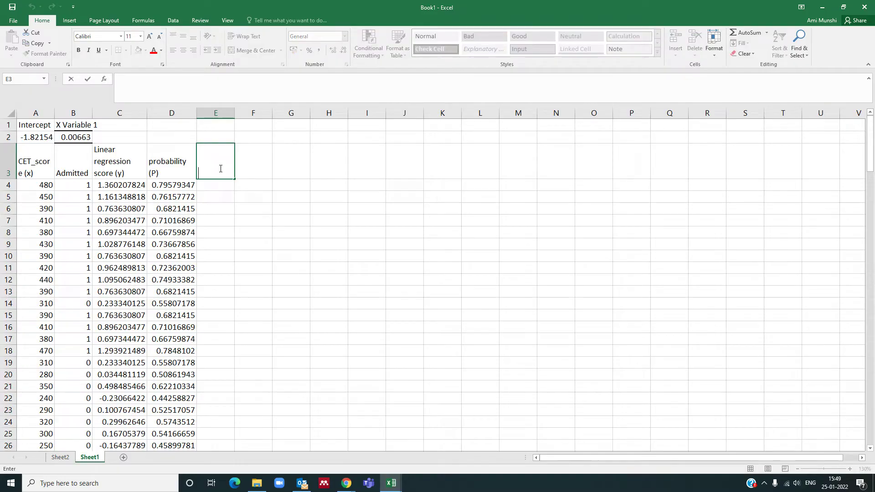
Step: Head column E 'Likelihood' and enter =IF(B4, D4, (1-D4)) in E4
{"action": "type", "text": "Likelihood"}
{"action": "key", "text": "Return"}
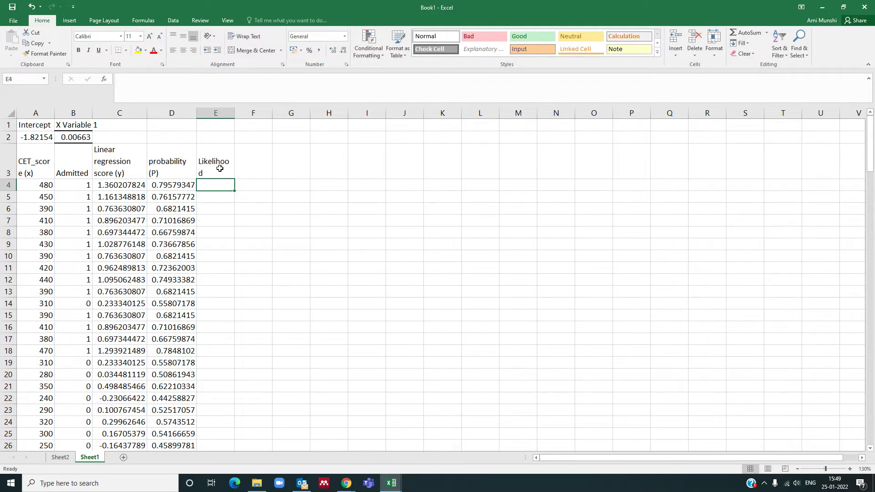
{"action": "type", "text": "=if"}
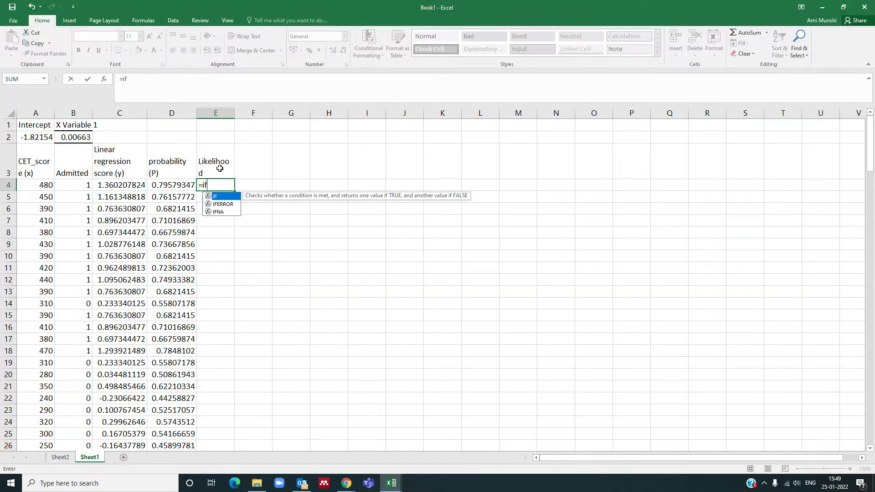
{"action": "type", "text": "("}
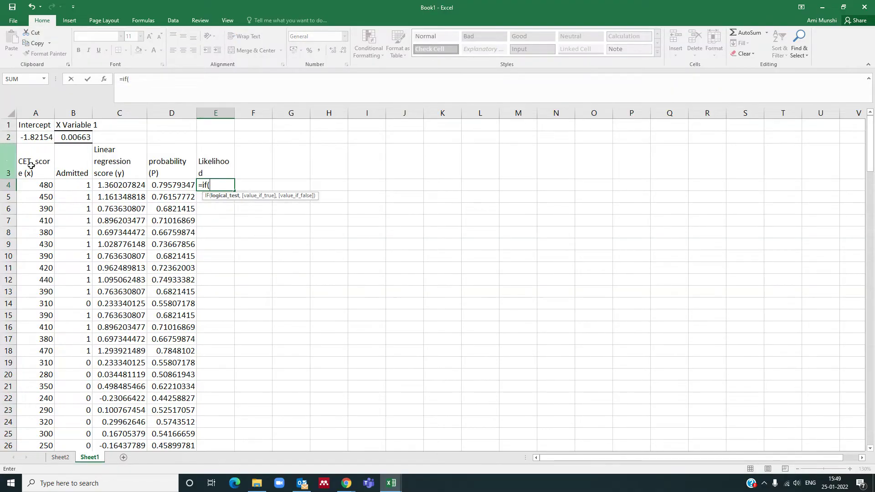
{"action": "left_click", "coordinate": [78, 185]}
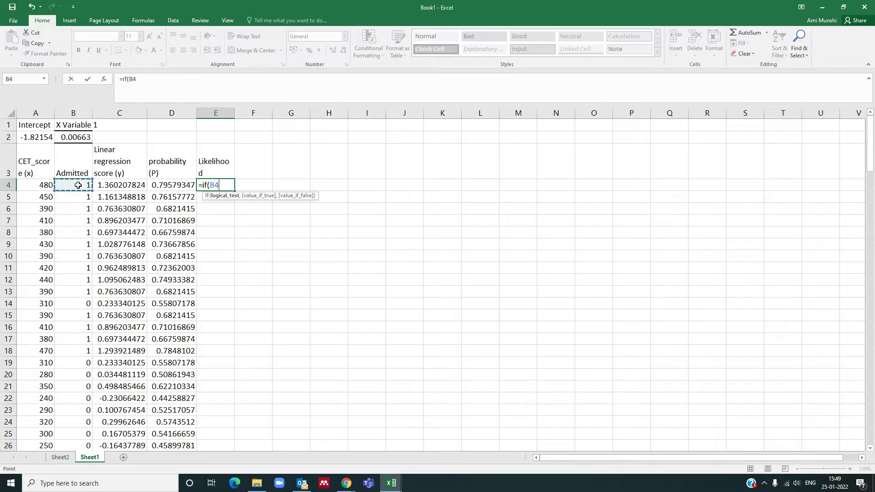
{"action": "type", "text": ","}
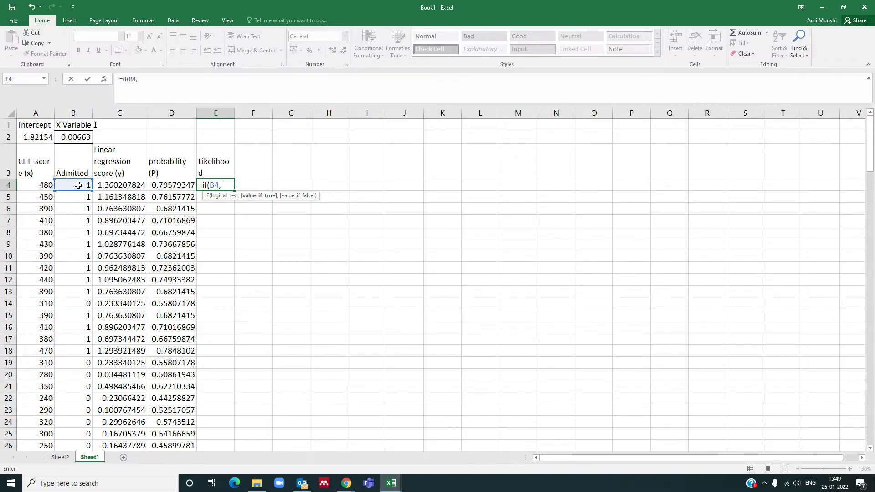
{"action": "left_click", "coordinate": [164, 185]}
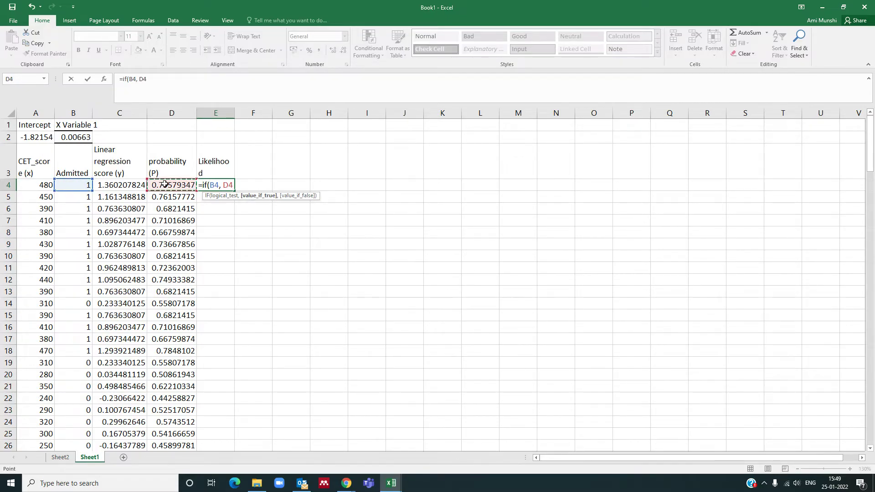
{"action": "type", "text": ","}
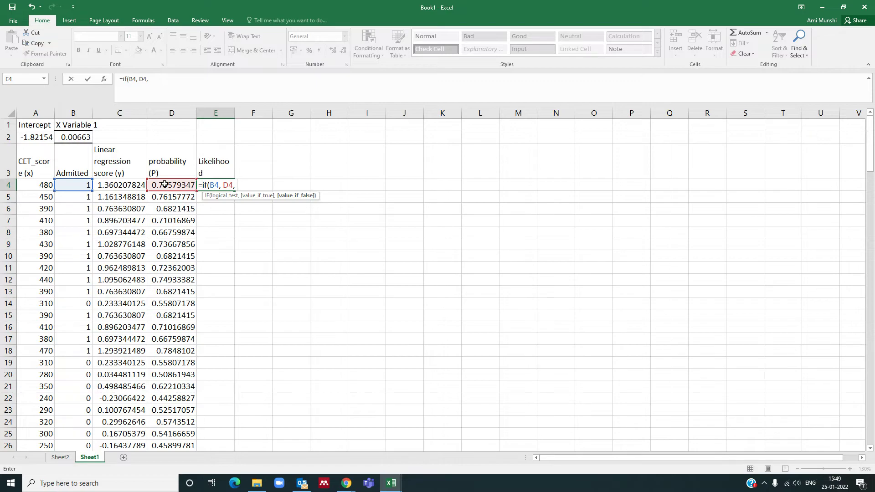
{"action": "type", "text": " (1-P"}
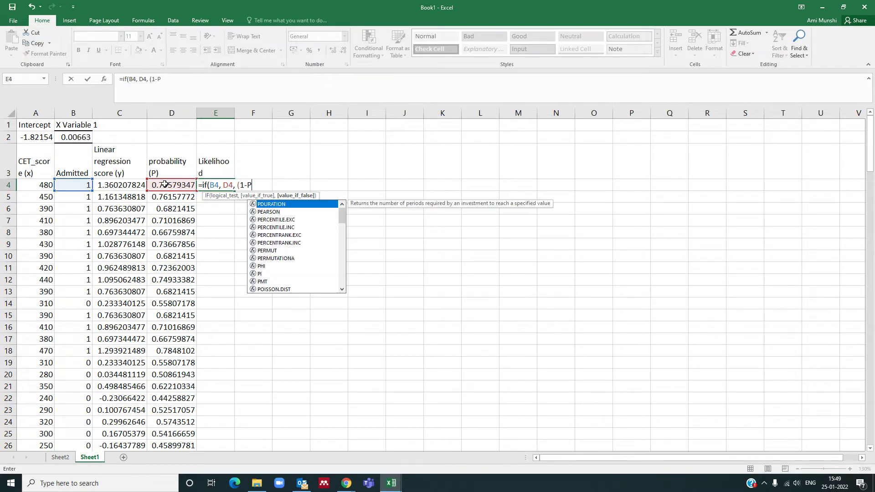
{"action": "key", "text": "BackSpace"}
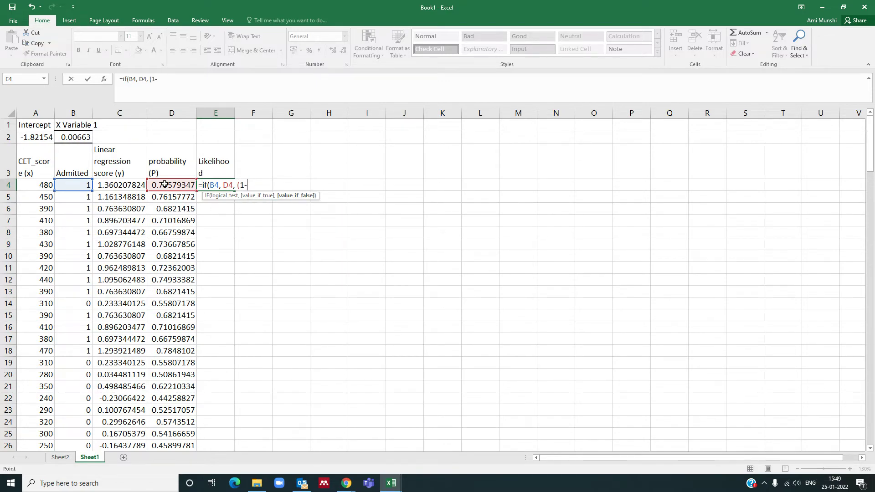
{"action": "left_click", "coordinate": [165, 185]}
{"action": "type", "text": ")"}
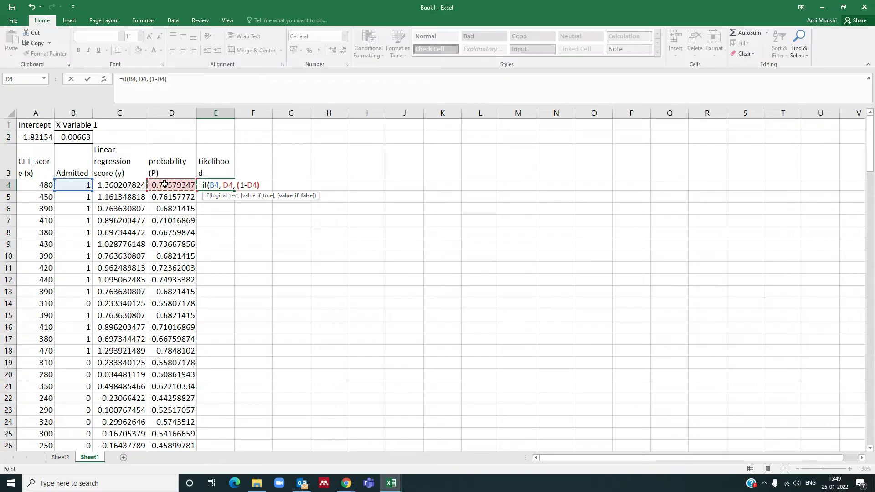
{"action": "key", "text": "Return"}
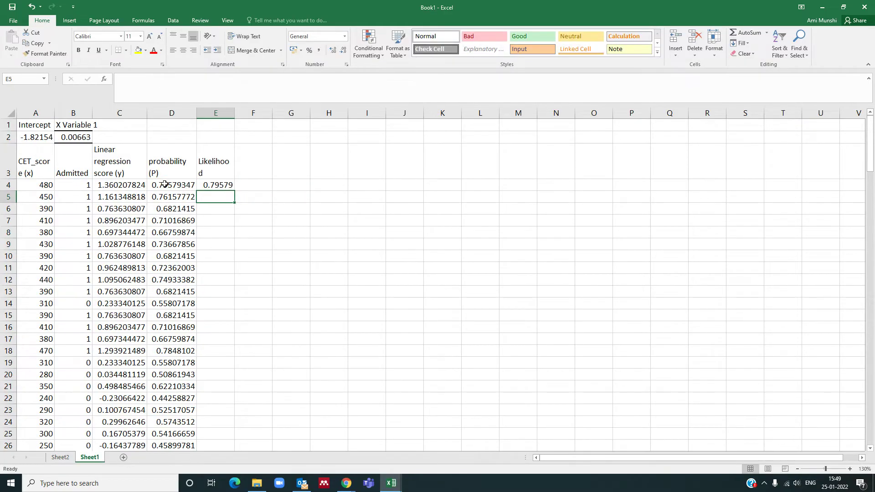
Step: Widen column E and fill the likelihood formula down the data rows
{"action": "left_click", "coordinate": [219, 183]}
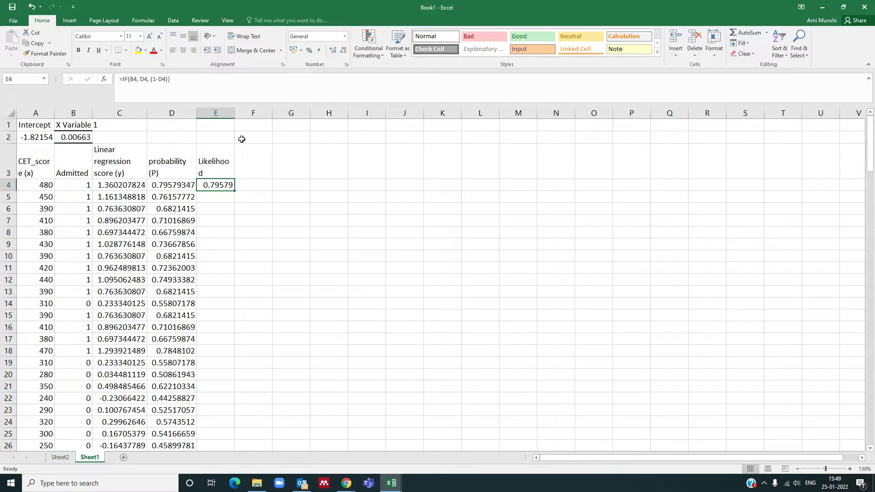
{"action": "left_click_drag", "start_coordinate": [232, 112], "coordinate": [248, 112]}
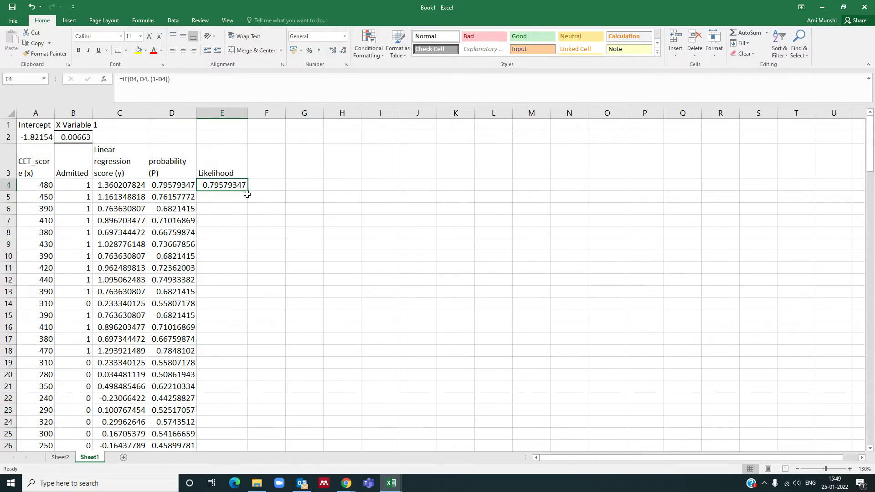
{"action": "left_click_drag", "start_coordinate": [249, 190], "coordinate": [251, 421]}
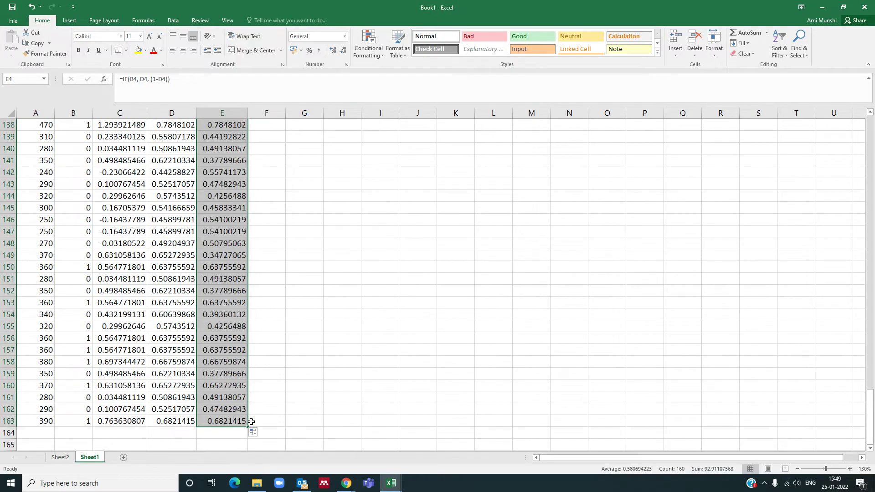
{"action": "left_click_drag", "start_coordinate": [872, 435], "coordinate": [873, 167]}
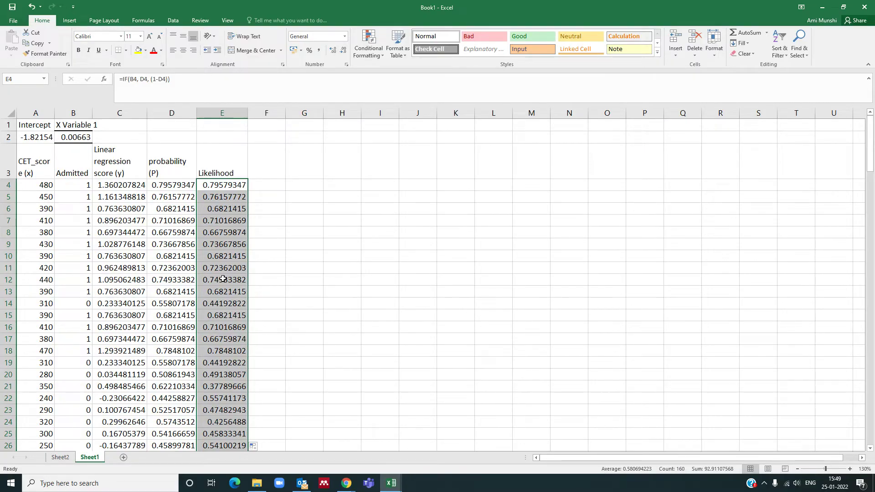
{"action": "left_click", "coordinate": [249, 165]}
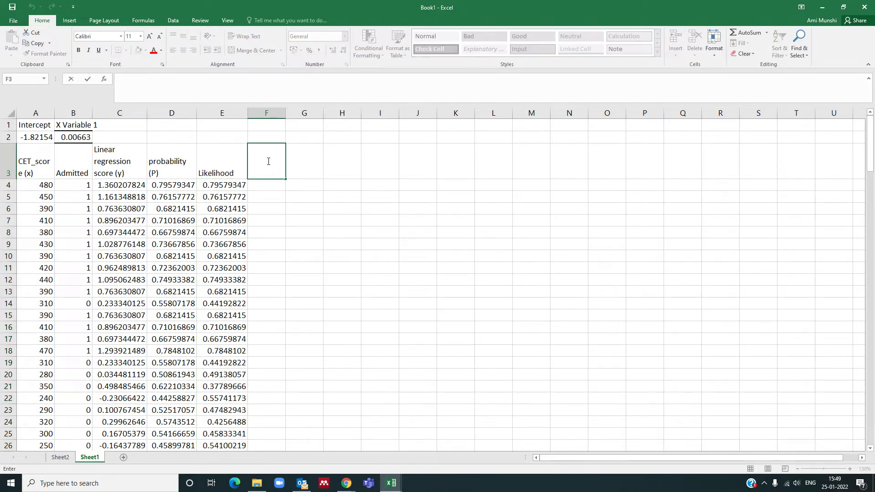
Step: Head column F 'Log Likelihood' and enter =LOG(E4) in F4
{"action": "type", "text": "Lo"}
{"action": "type", "text": "g Likelihood"}
{"action": "key", "text": "Return"}
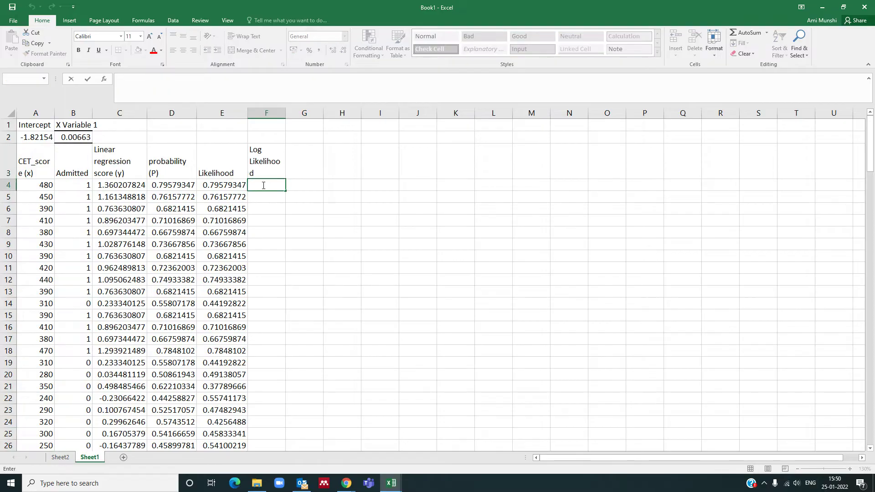
{"action": "type", "text": "=log"}
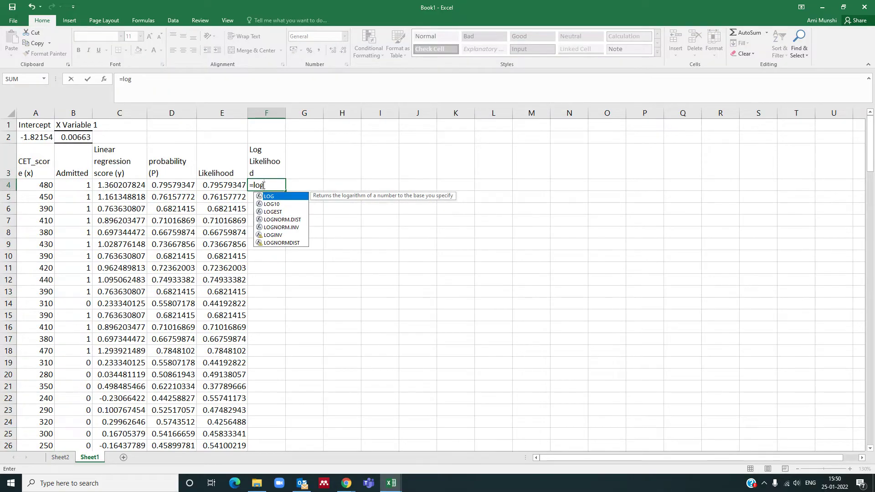
{"action": "type", "text": "("}
{"action": "left_click", "coordinate": [233, 187]}
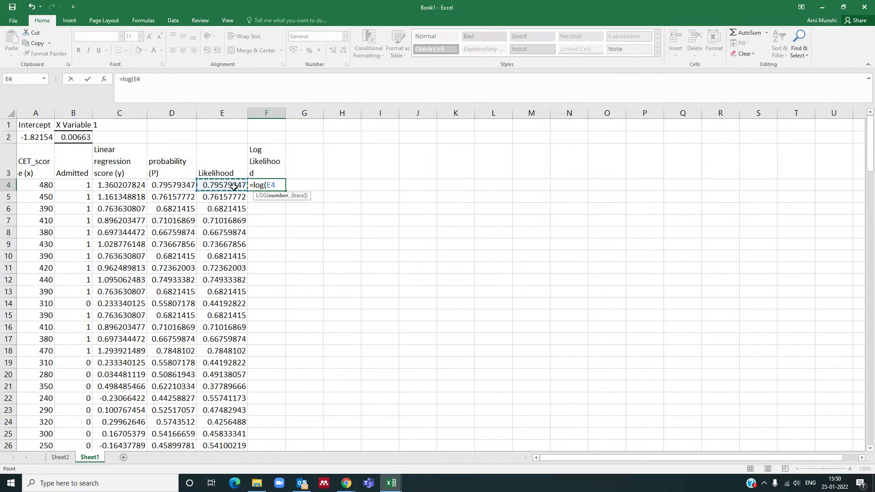
{"action": "key", "text": "Return"}
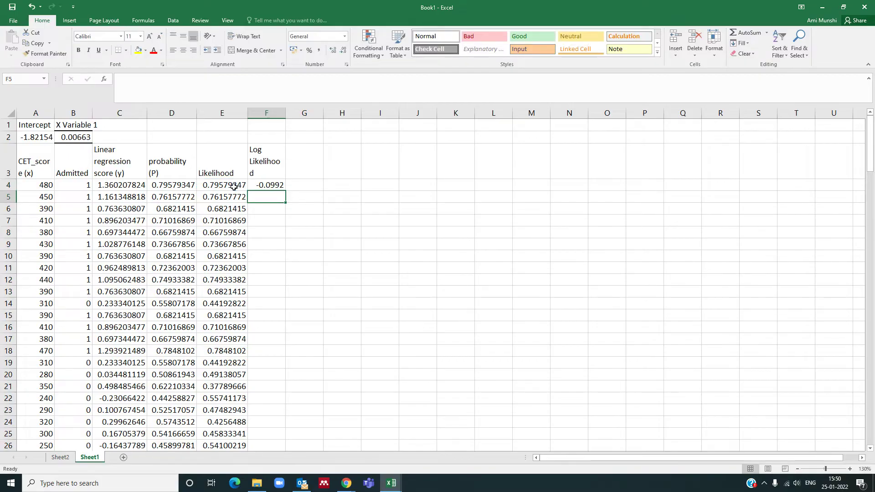
Step: Fill =LOG(E4) down column F and select the log values F4:F131
{"action": "left_click", "coordinate": [280, 184]}
{"action": "left_click_drag", "start_coordinate": [285, 191], "coordinate": [283, 423]}
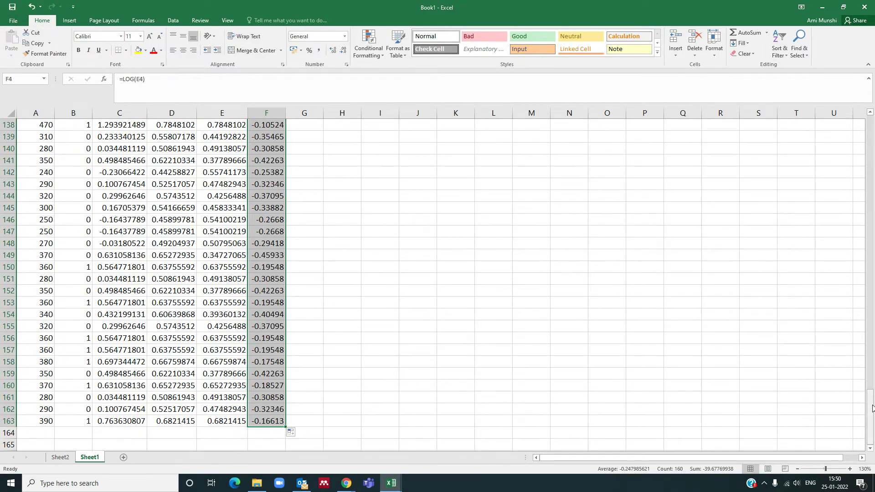
{"action": "left_click_drag", "start_coordinate": [871, 402], "coordinate": [872, 130]}
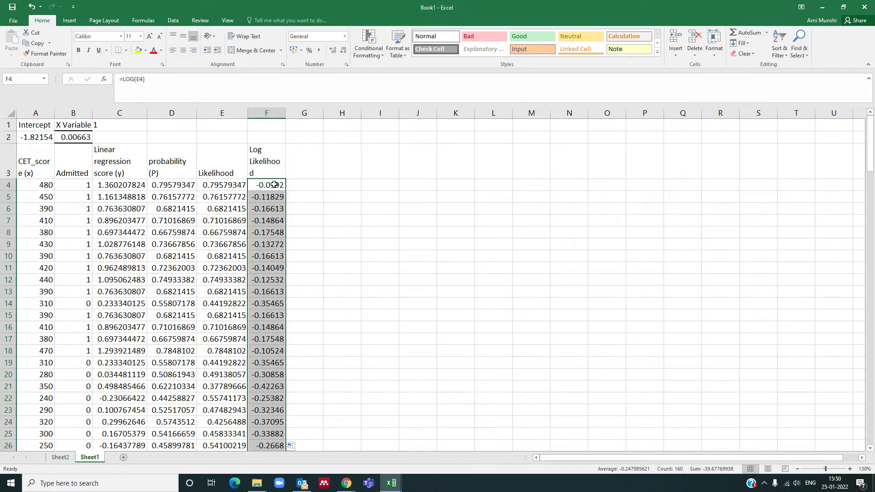
{"action": "left_click", "coordinate": [306, 214]}
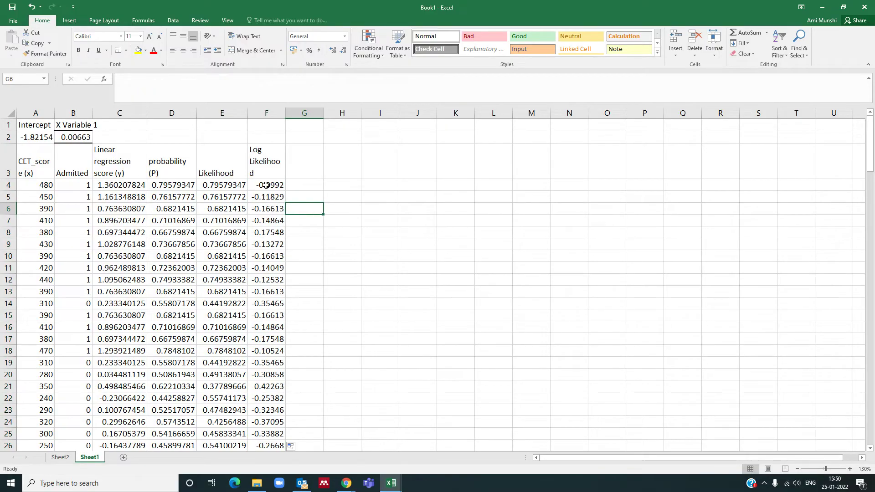
{"action": "left_click_drag", "start_coordinate": [266, 186], "coordinate": [269, 455]}
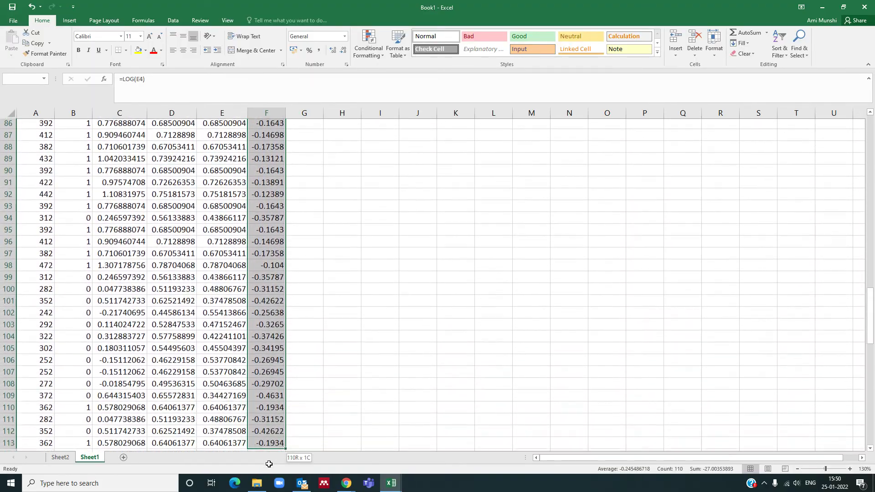
{"action": "left_click_drag", "start_coordinate": [269, 464], "coordinate": [283, 350]}
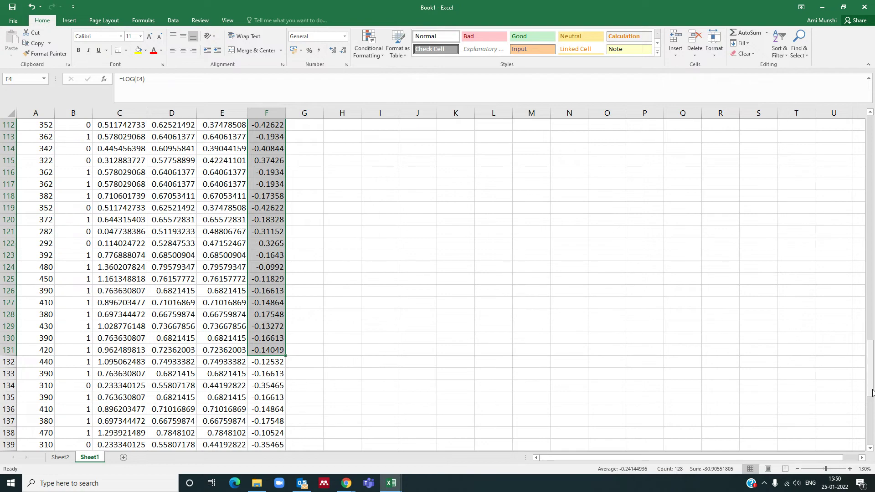
{"action": "left_click_drag", "start_coordinate": [871, 388], "coordinate": [872, 385]}
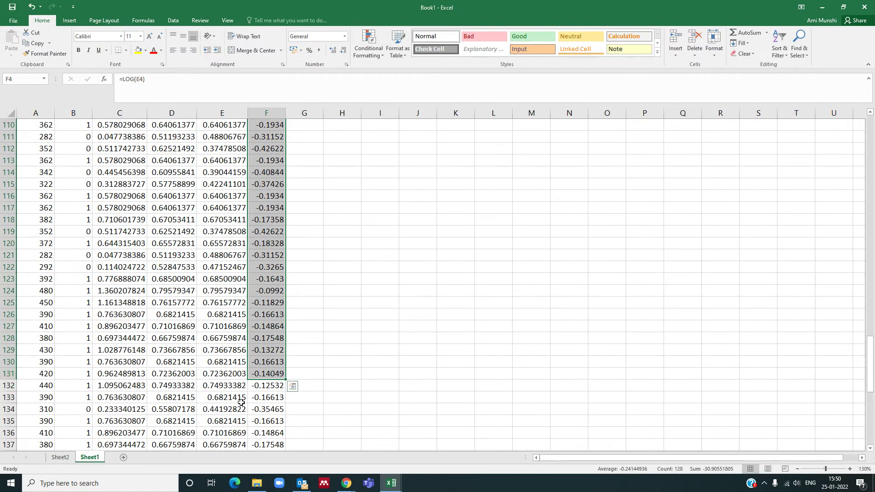
{"action": "left_click_drag", "start_coordinate": [872, 353], "coordinate": [872, 136]}
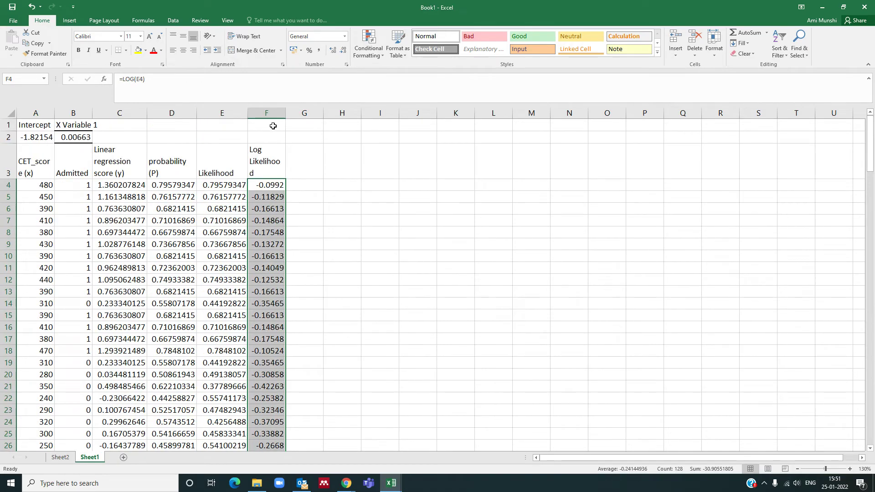
Step: Enter =SUM(F4:F131) in F1 to total the log likelihoods, giving -30.9055
{"action": "double_click", "coordinate": [258, 126]}
{"action": "type", "text": "=sum("}
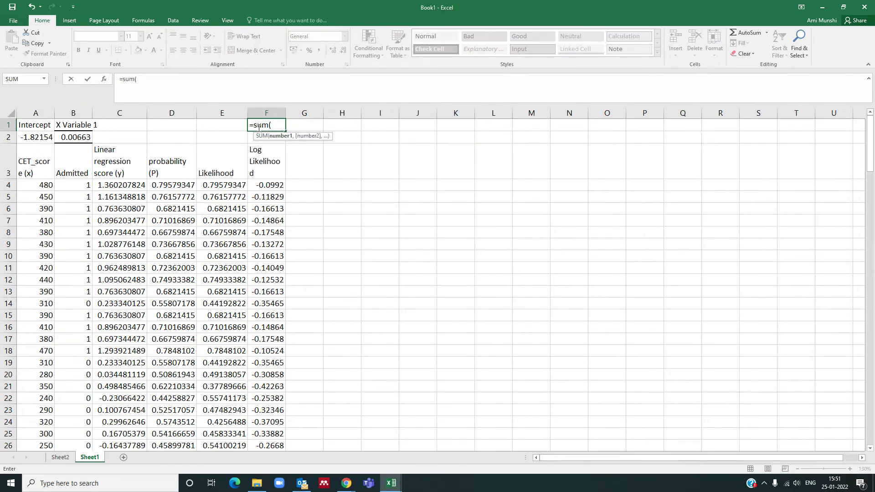
{"action": "left_click", "coordinate": [266, 186]}
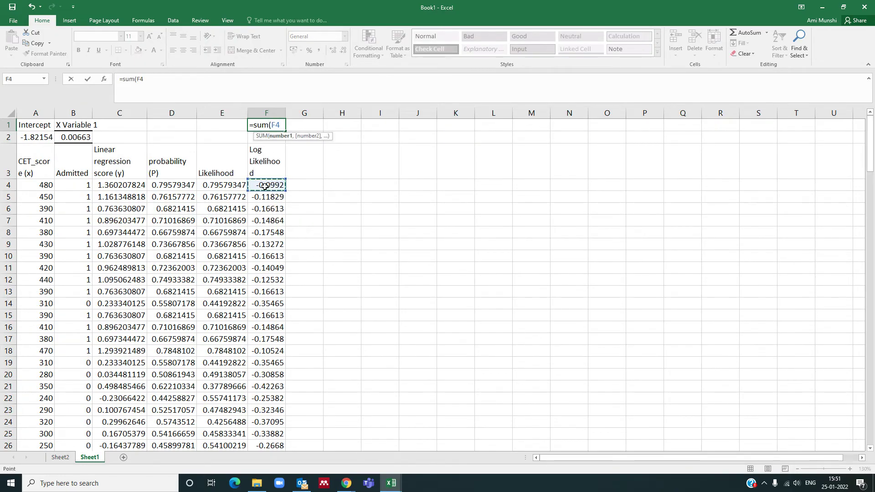
{"action": "type", "text": ":F4F131"}
{"action": "left_click", "coordinate": [296, 128]}
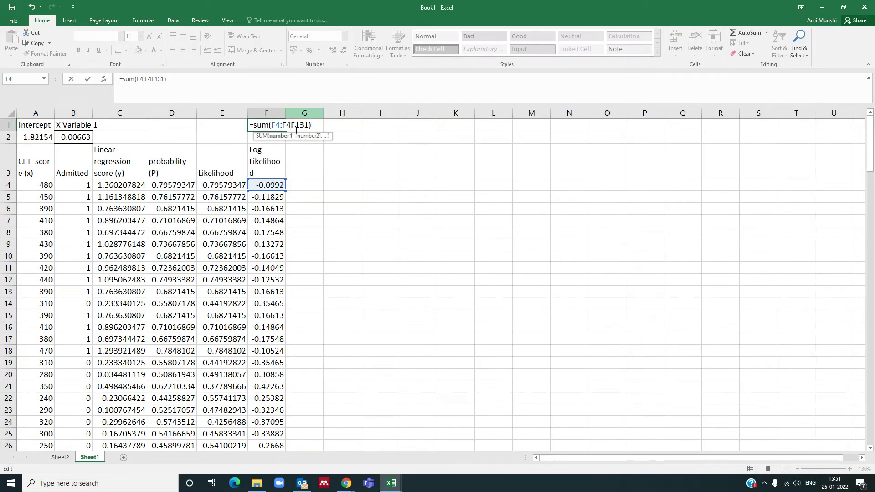
{"action": "key", "text": "BackSpace"}
{"action": "key", "text": "BackSpace"}
{"action": "key", "text": "Return"}
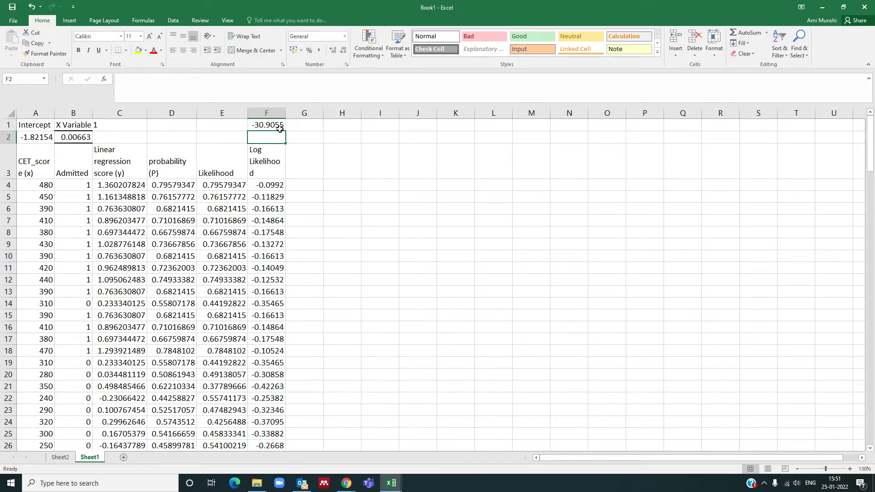
{"action": "left_click", "coordinate": [273, 126]}
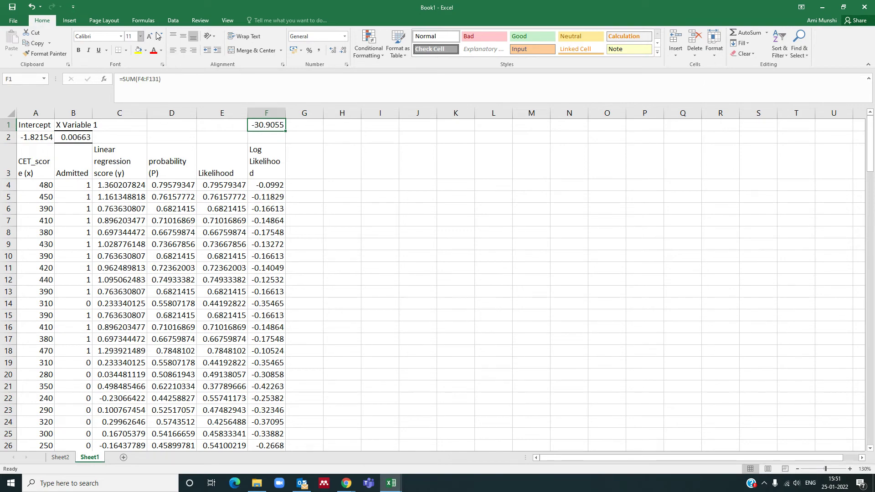
{"action": "left_click", "coordinate": [174, 21]}
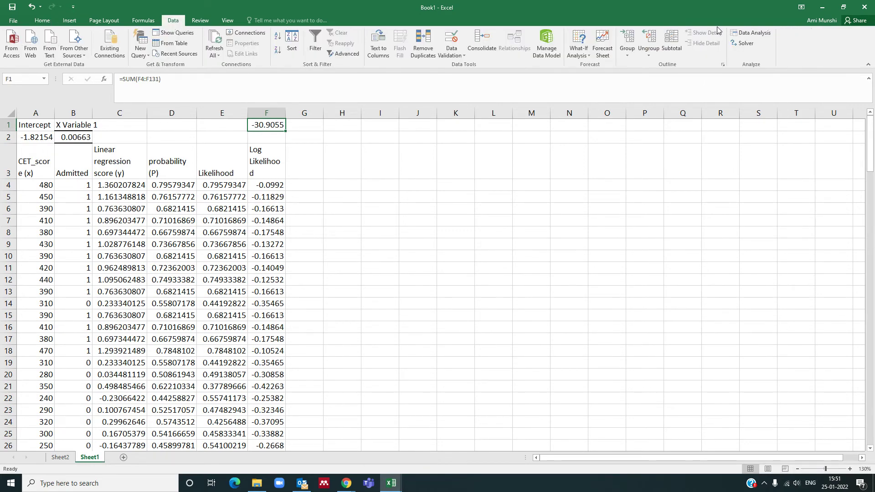
Step: Solve to maximise $F$1 by changing A2:B2, allowing negatives, reaching -6.90469
{"action": "left_click", "coordinate": [753, 43]}
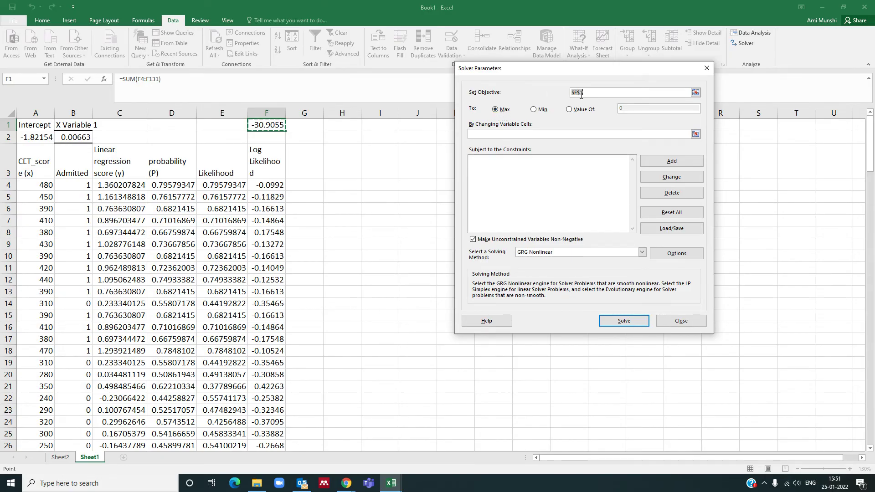
{"action": "left_click", "coordinate": [486, 134]}
{"action": "left_click_drag", "start_coordinate": [39, 137], "coordinate": [79, 141]}
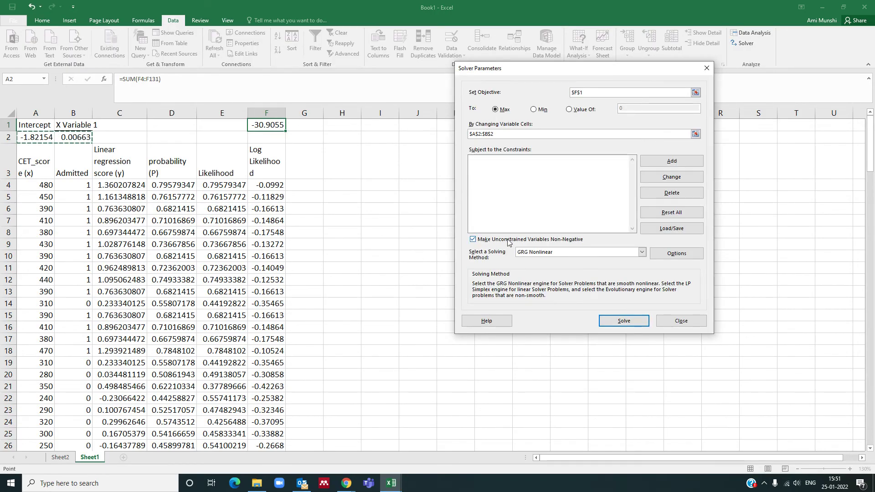
{"action": "left_click", "coordinate": [473, 240]}
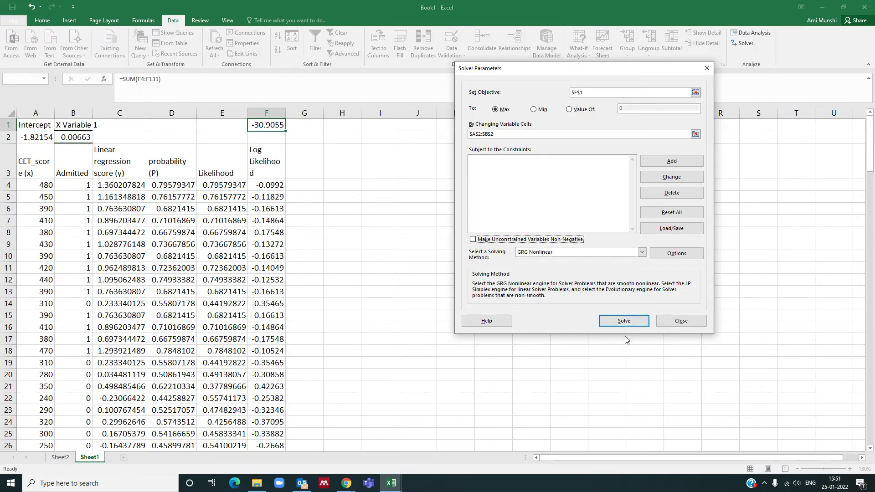
{"action": "left_click", "coordinate": [624, 321]}
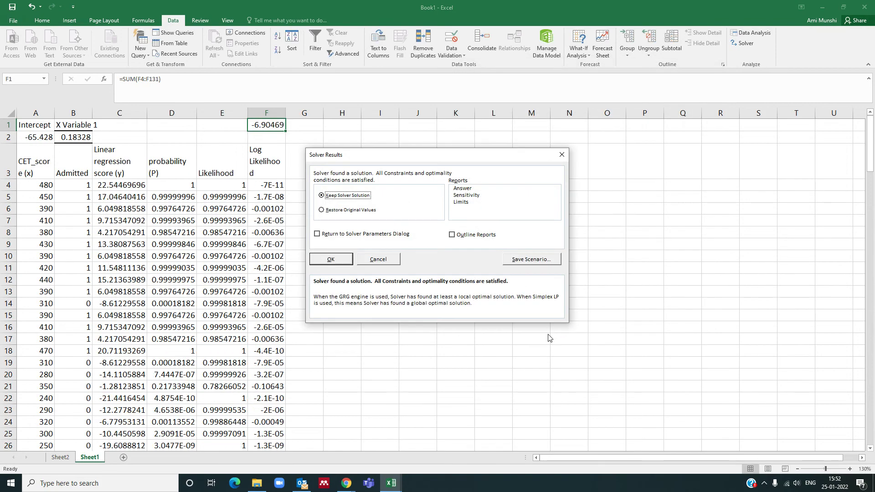
{"action": "left_click", "coordinate": [331, 260]}
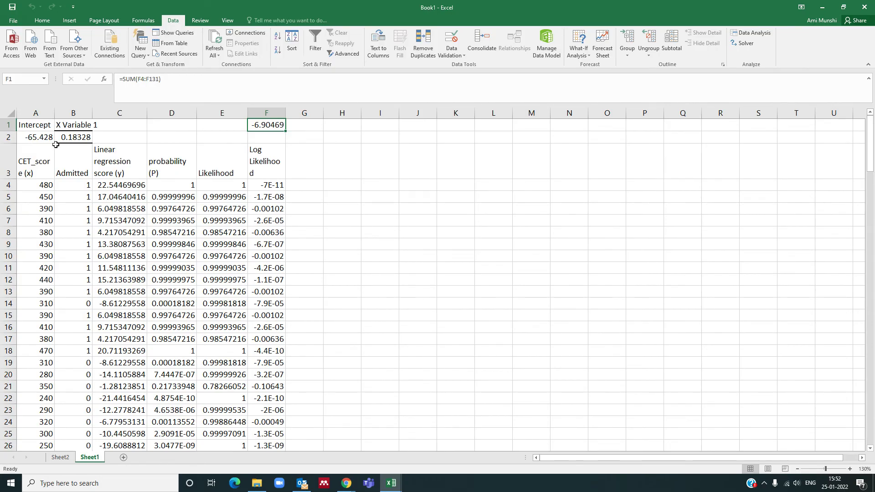
Step: Select the fitted coefficients in A2:B2 (-65.428 and 0.18328) to review them
{"action": "left_click_drag", "start_coordinate": [38, 137], "coordinate": [71, 138]}
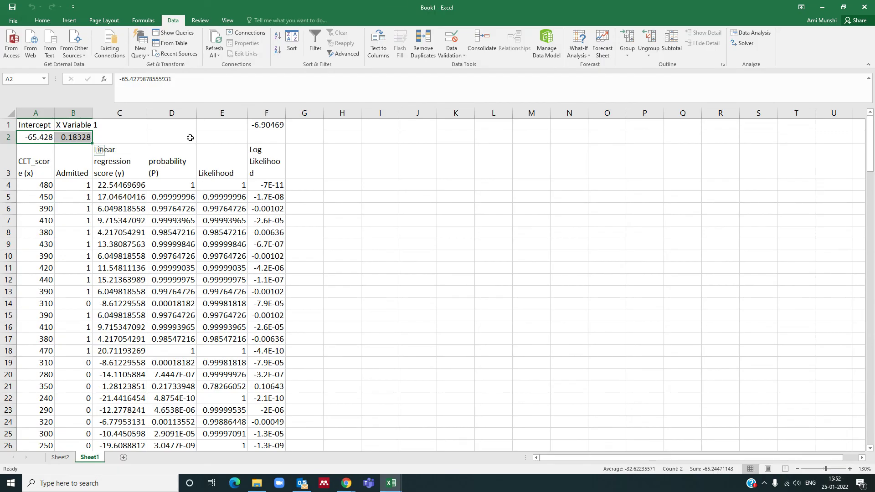
{"action": "mouse_move", "coordinate": [349, 488]}
{"action": "mouse_move", "coordinate": [309, 475]}
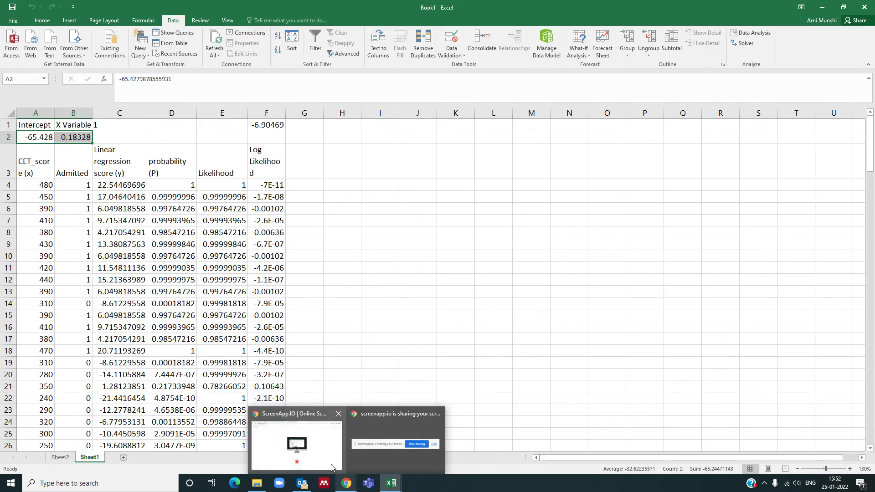